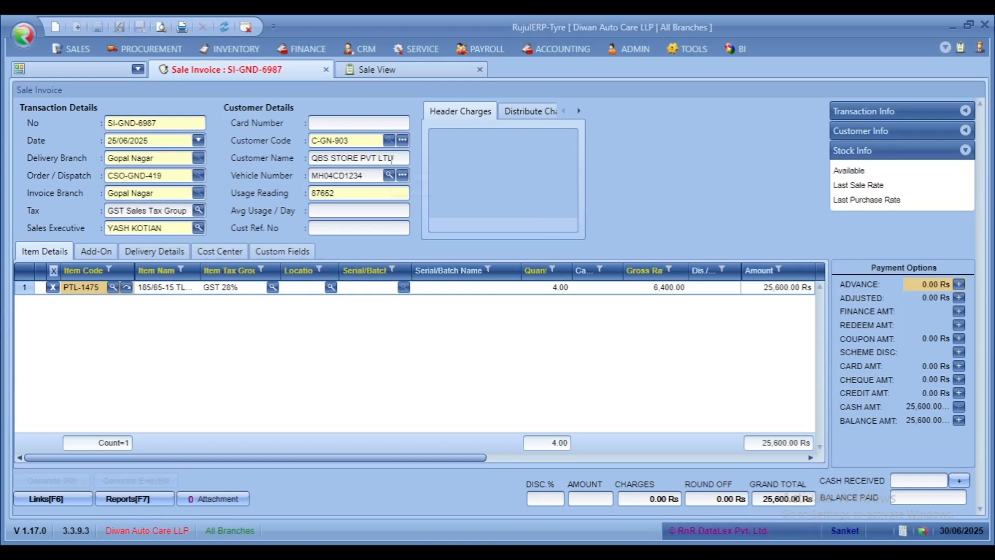
Step: Open a print preview of sale invoice SI-GND-6987
click(162, 34)
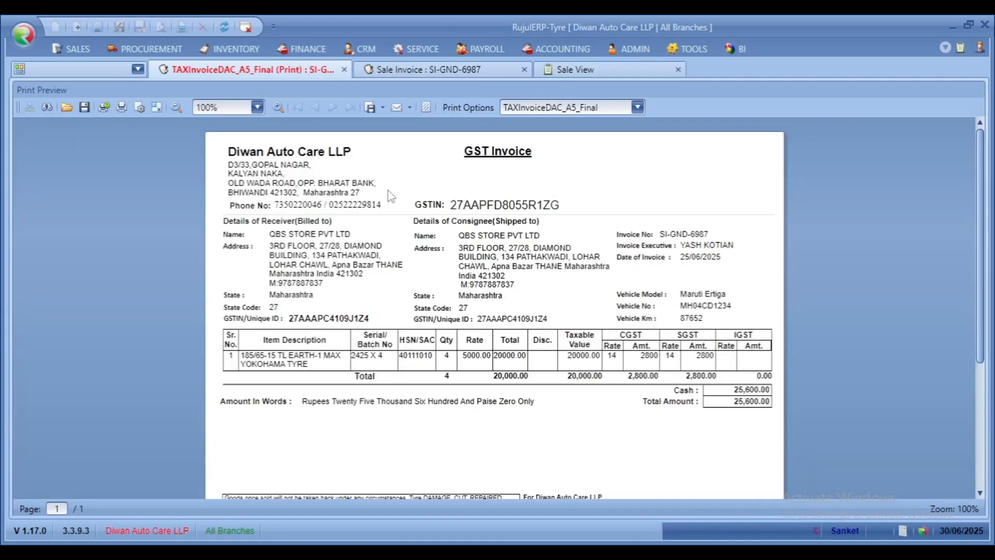
Step: Bring up the Print dialog for the SI-GND-6987 GST Invoice preview, then cancel it without printing
click(106, 112)
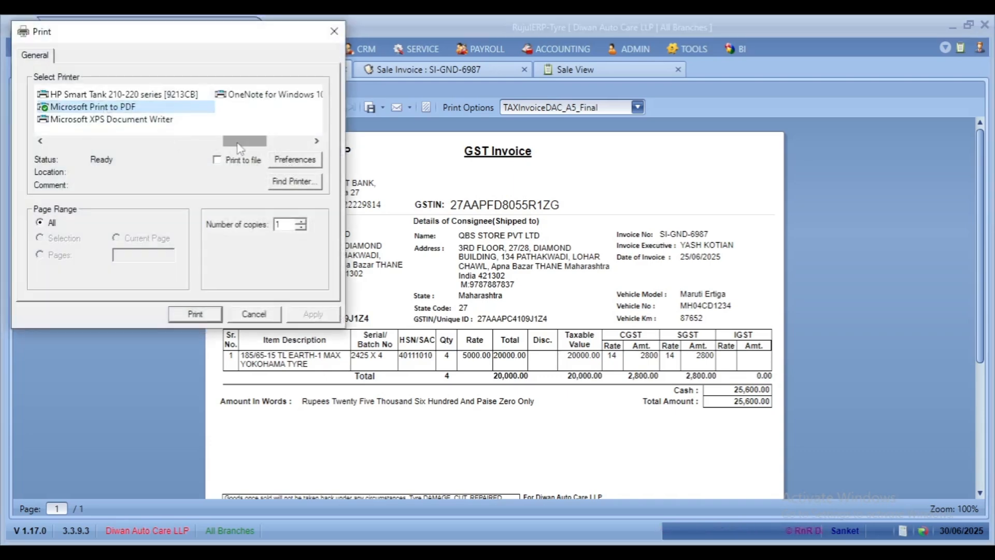
drag(237, 142, 64, 142)
key(Escape)
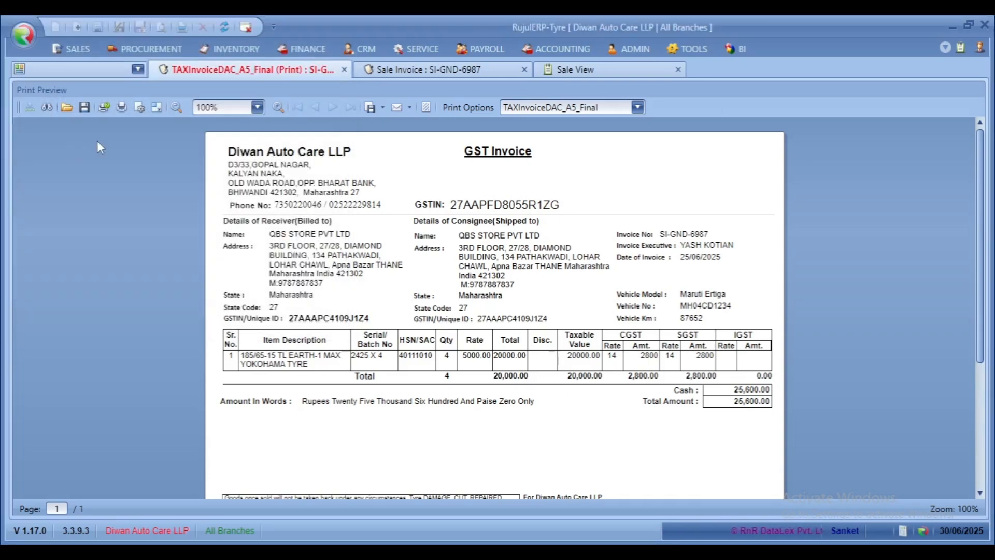
click(139, 110)
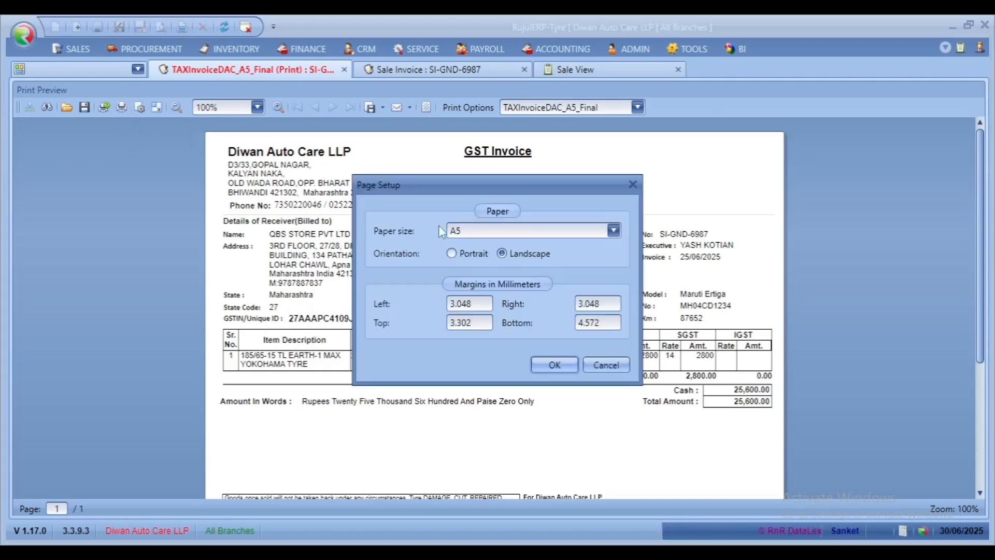
click(488, 230)
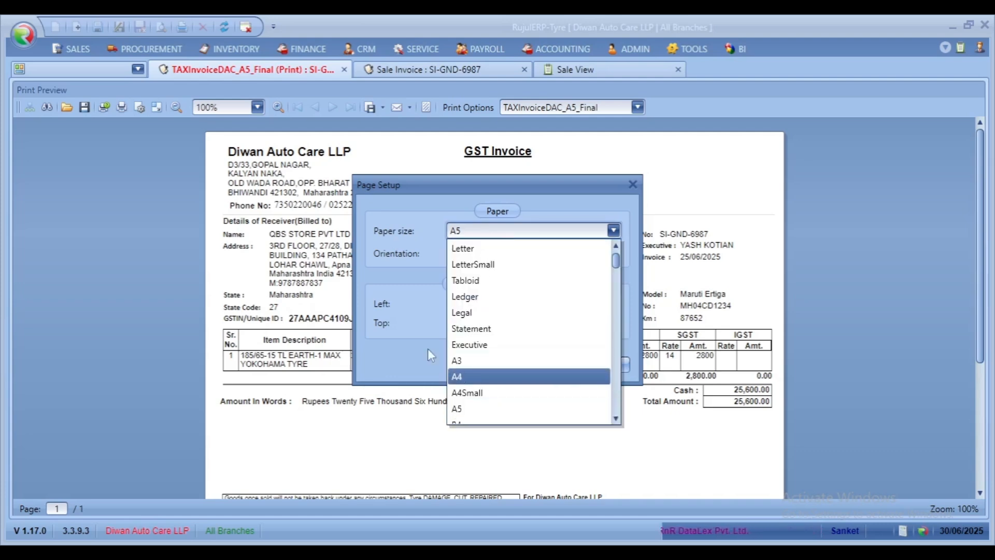
click(374, 279)
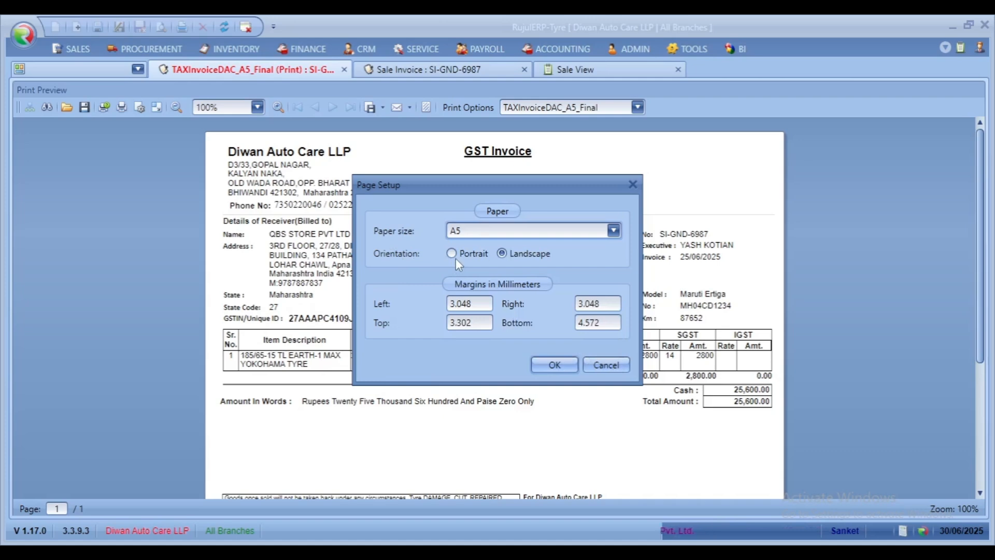
click(607, 364)
scroll(550, 368, down, 1)
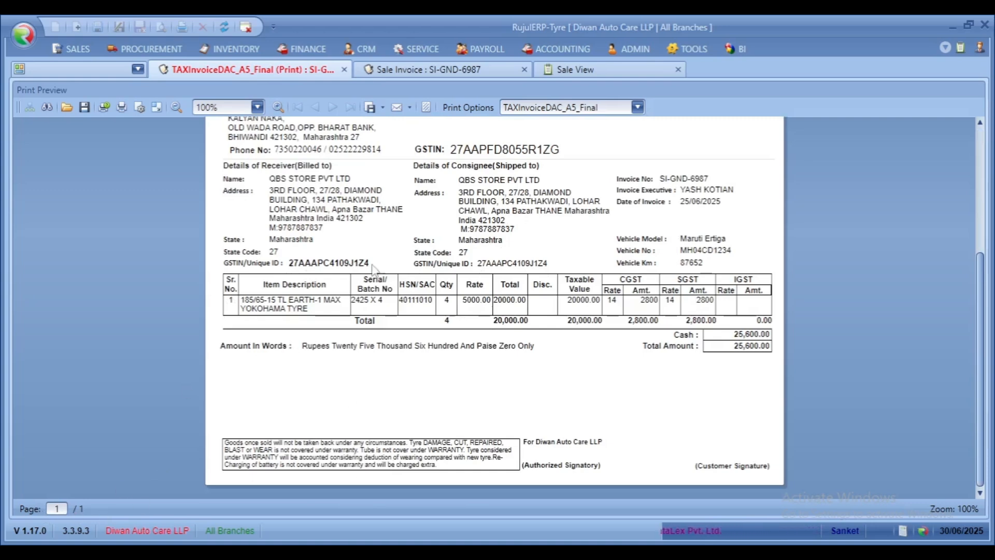
click(637, 108)
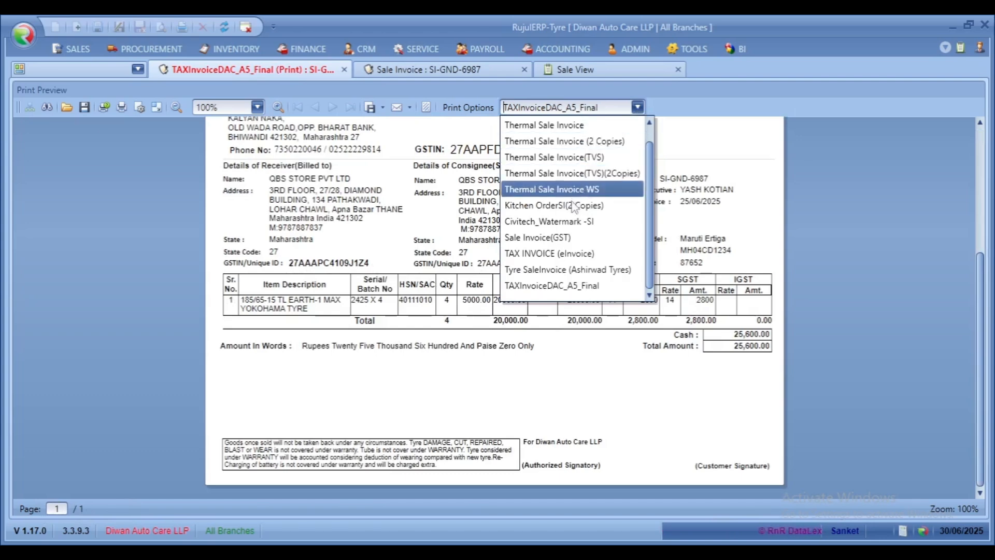
scroll(572, 212, up, 1)
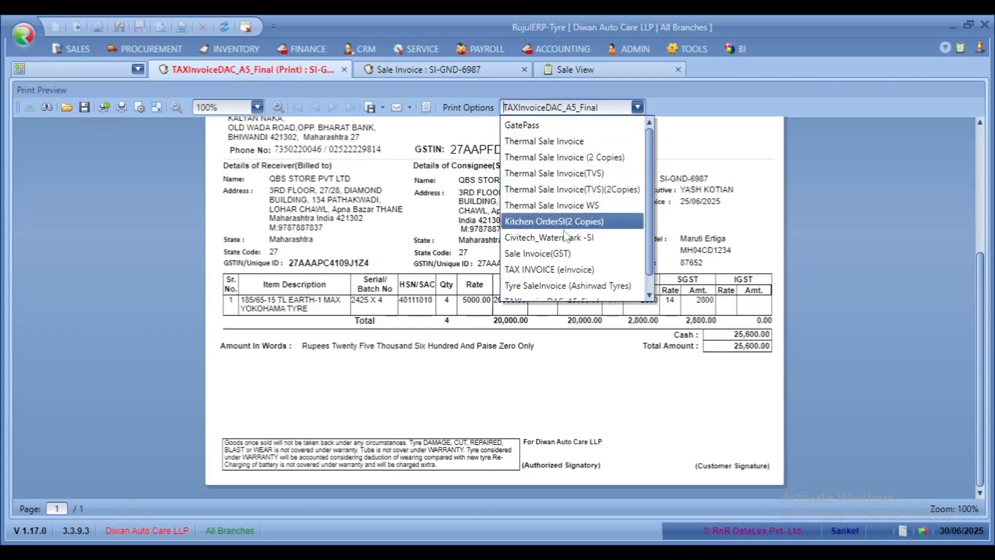
click(576, 269)
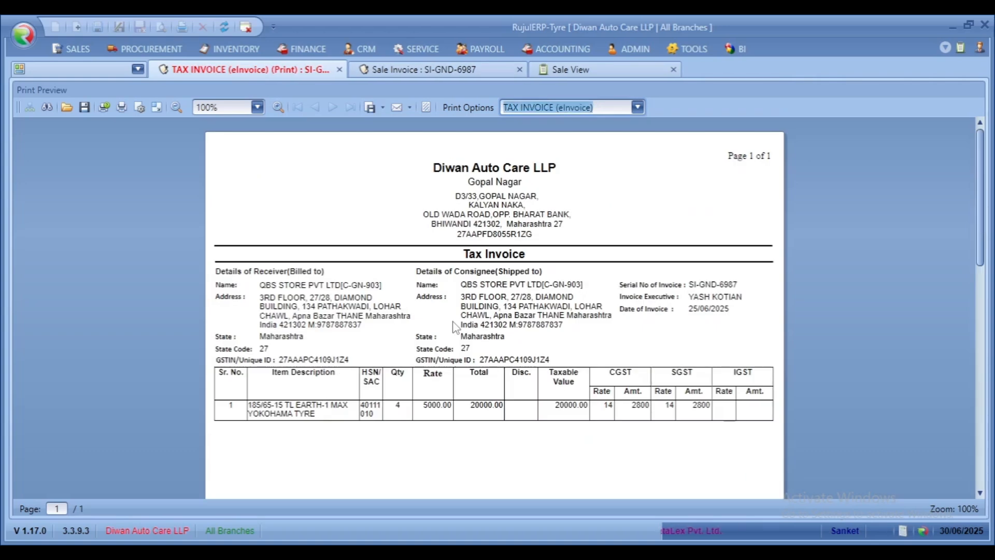
scroll(452, 327, down, 5)
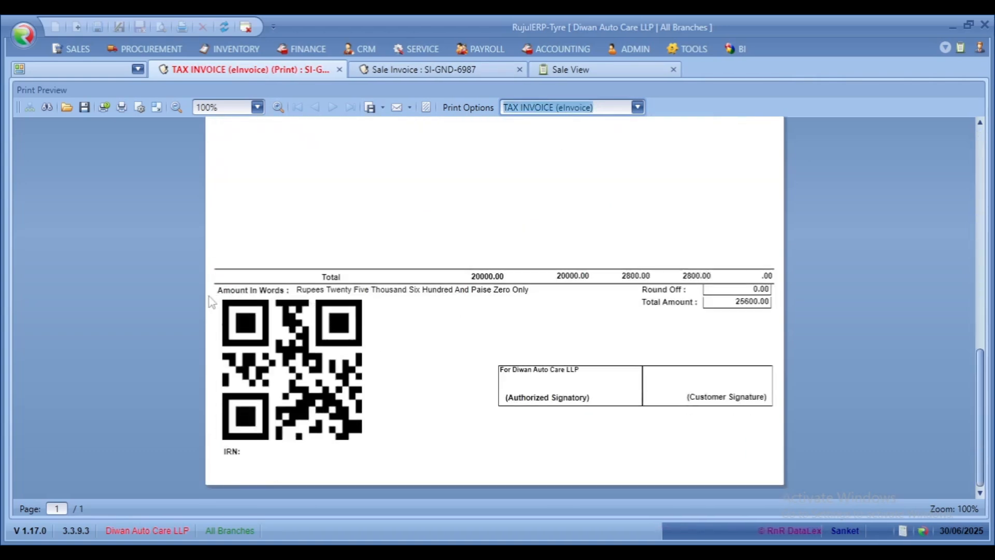
scroll(421, 424, up, 5)
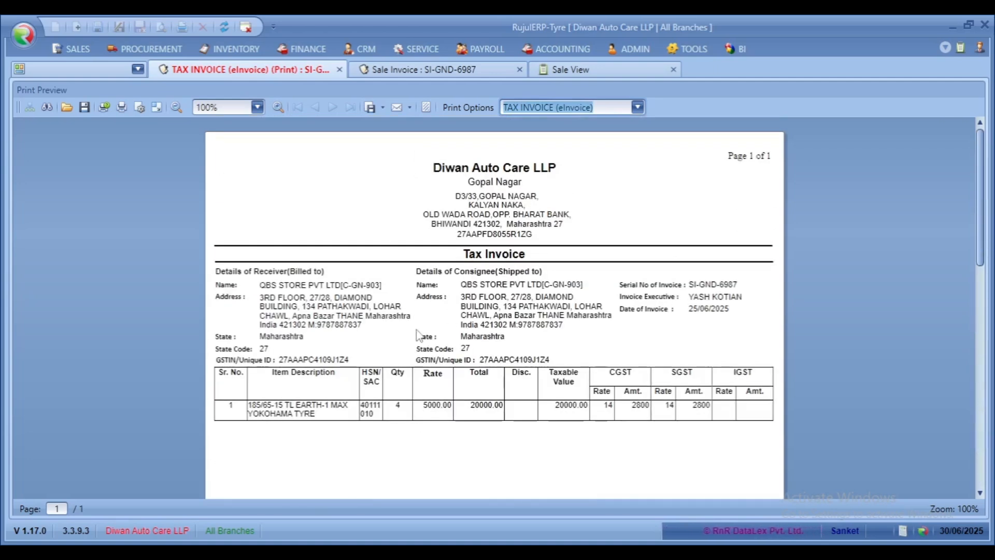
scroll(420, 363, down, 5)
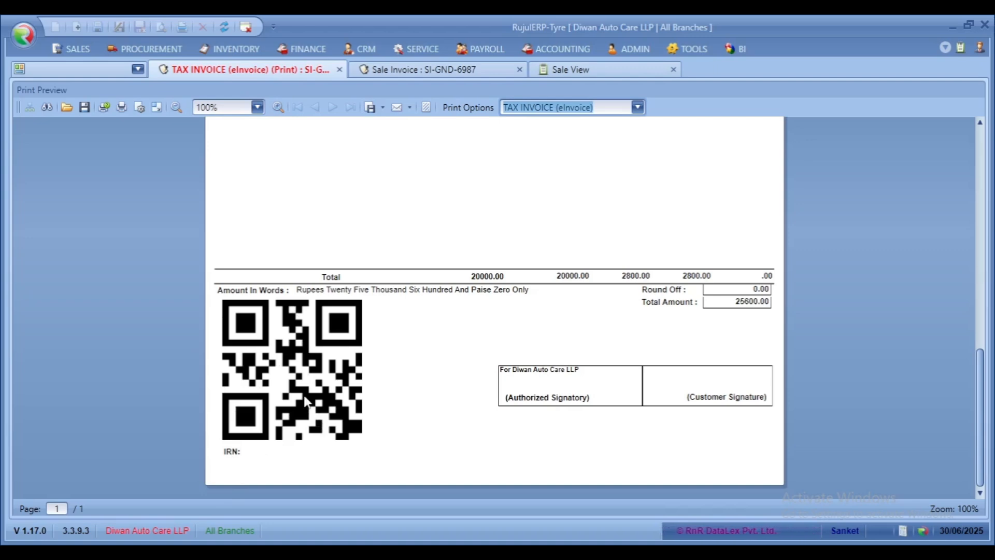
scroll(305, 401, up, 10)
scroll(306, 402, down, 10)
click(637, 107)
scroll(627, 205, down, 1)
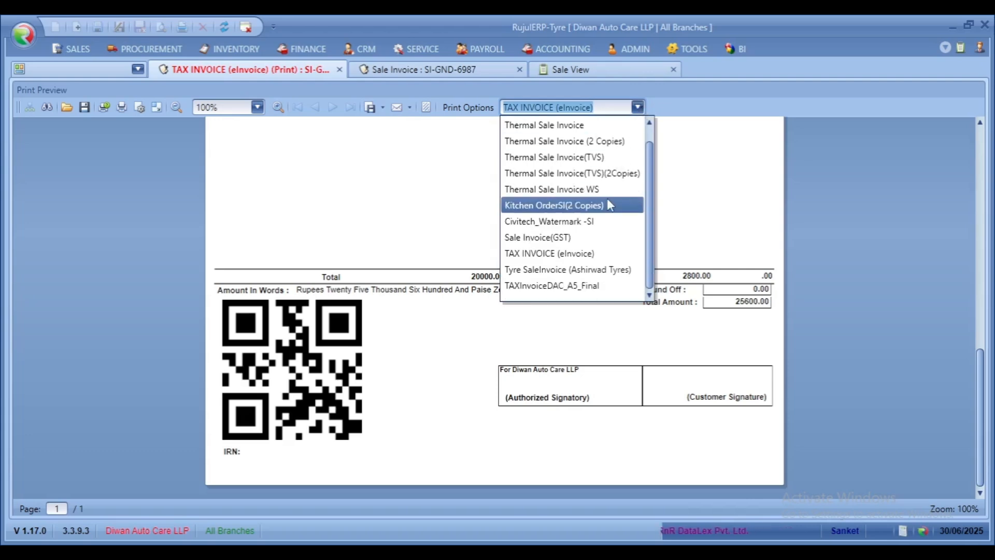
click(561, 289)
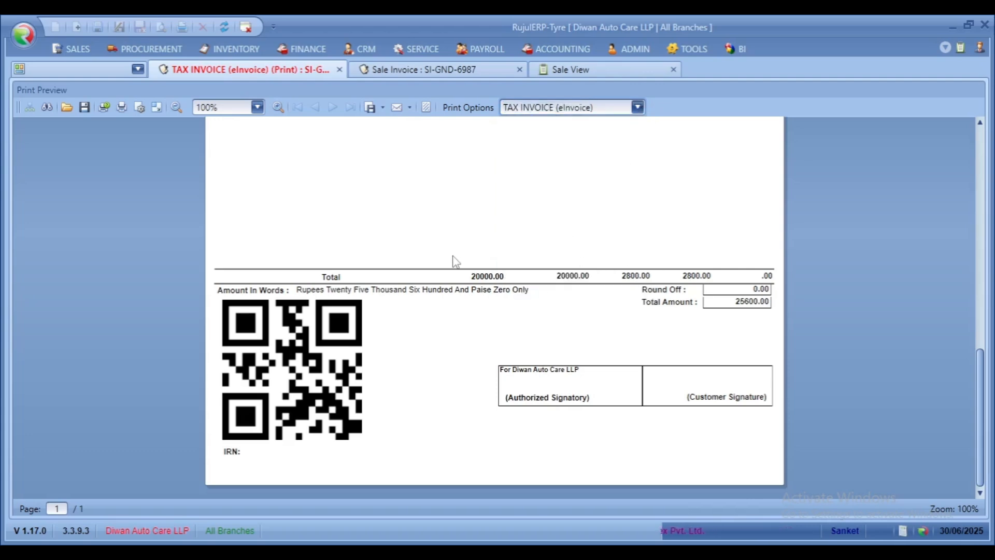
scroll(454, 262, down, 1)
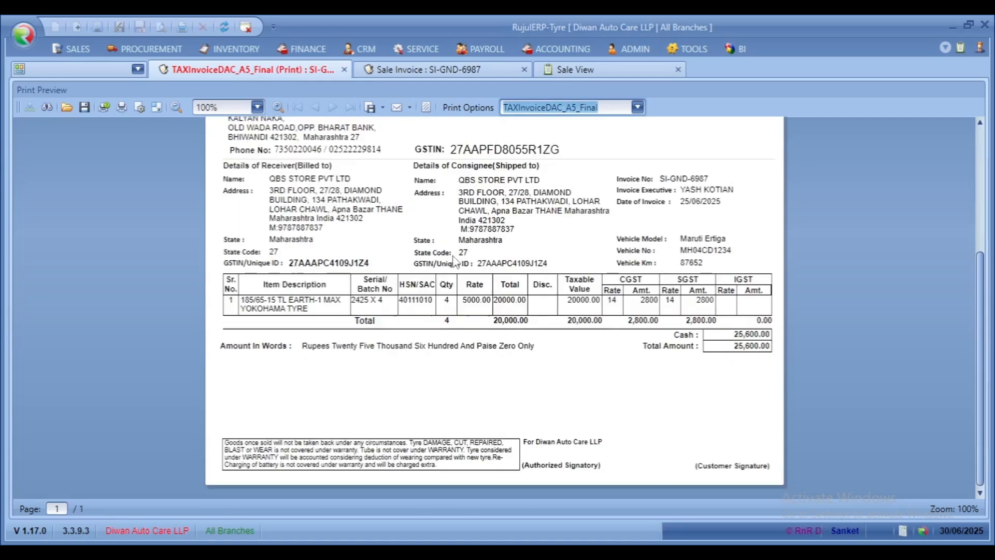
click(140, 107)
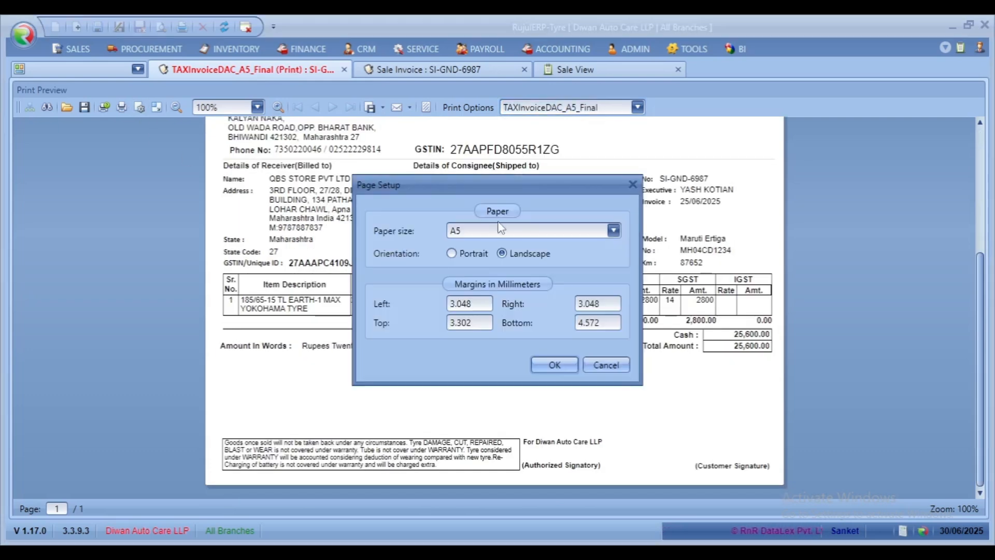
click(565, 228)
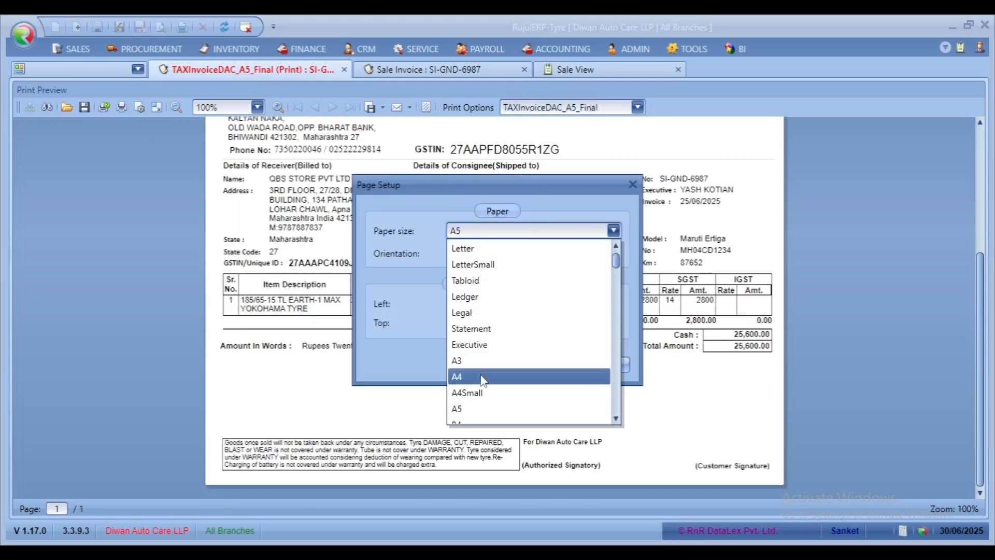
click(463, 376)
click(453, 253)
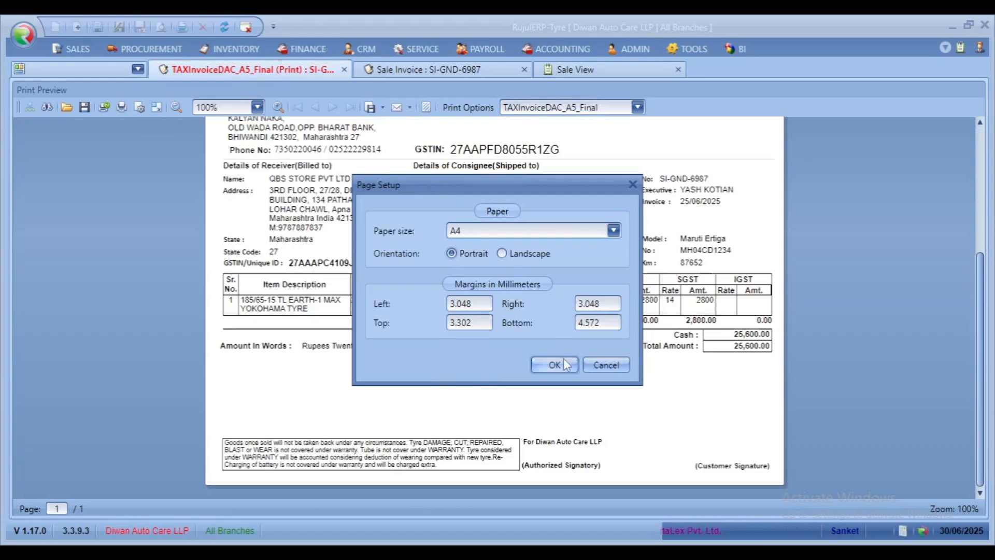
click(564, 360)
scroll(461, 311, up, 3)
scroll(458, 321, down, 8)
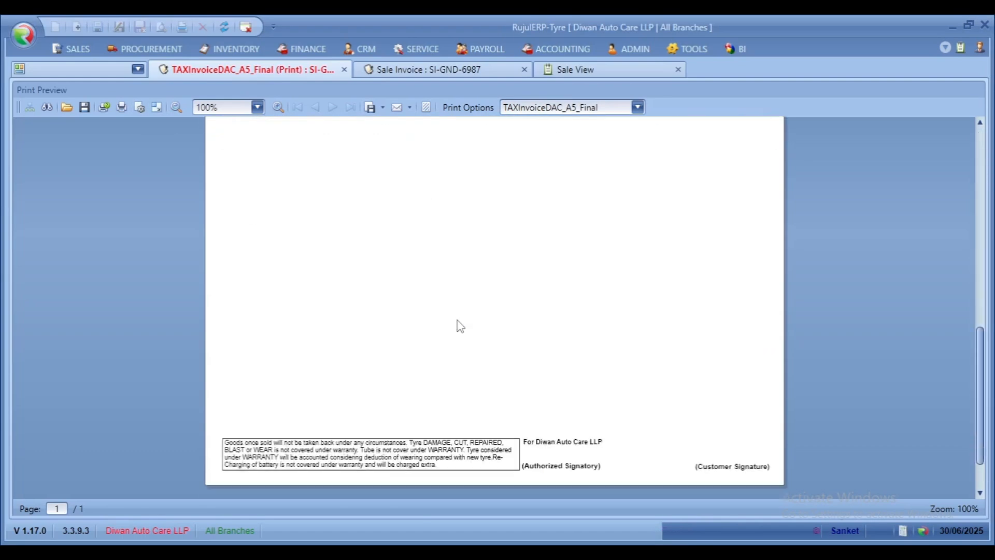
scroll(461, 326, up, 3)
scroll(461, 327, up, 3)
scroll(460, 326, down, 8)
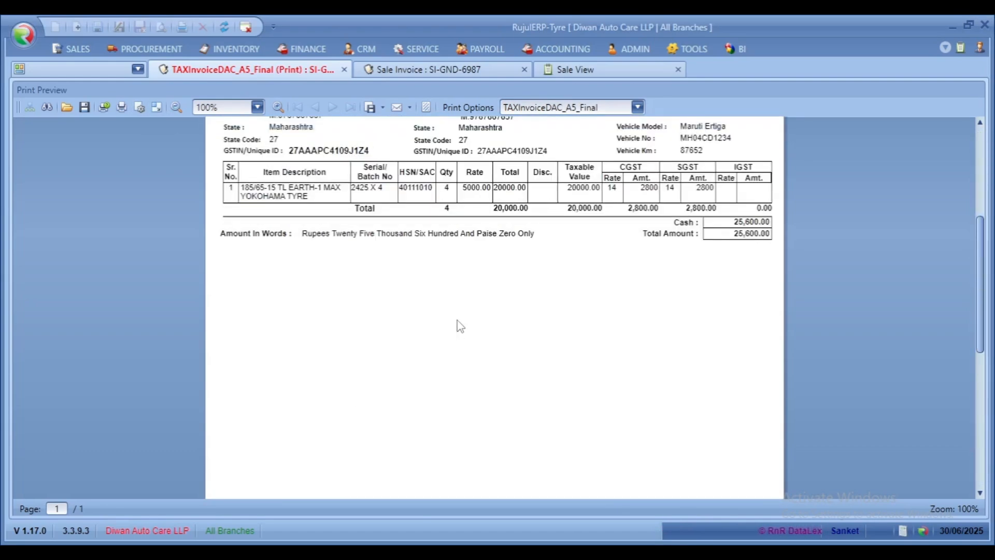
scroll(460, 326, up, 2)
scroll(460, 326, up, 3)
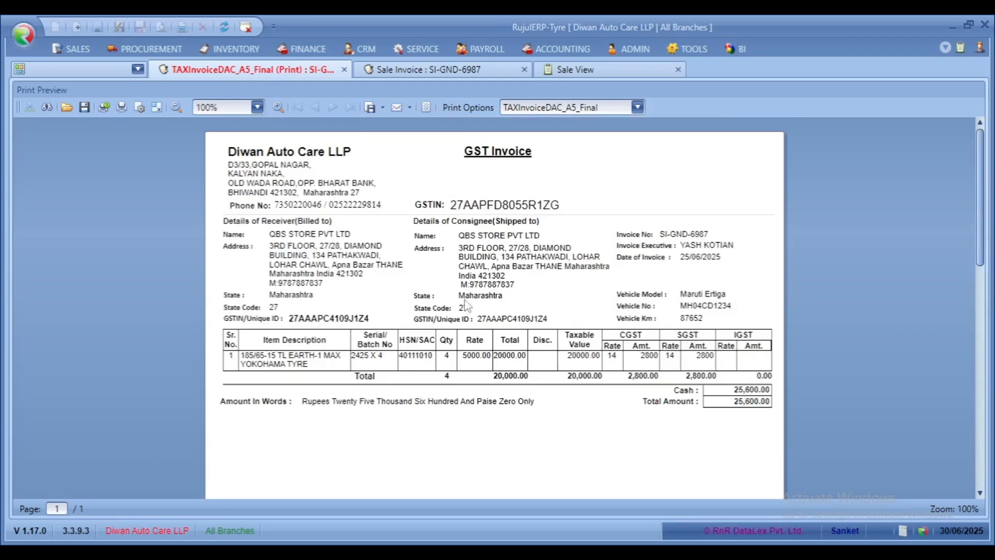
scroll(505, 274, down, 8)
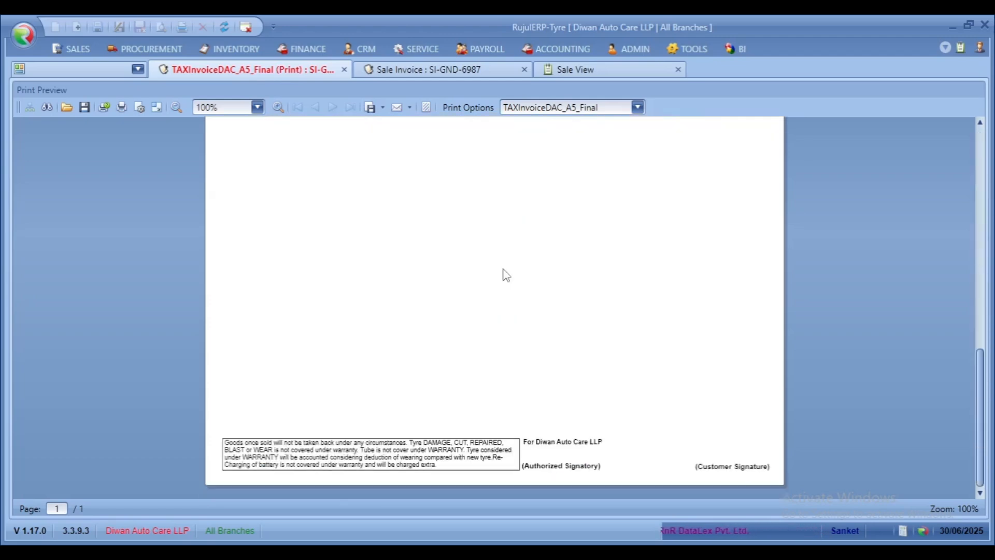
click(643, 109)
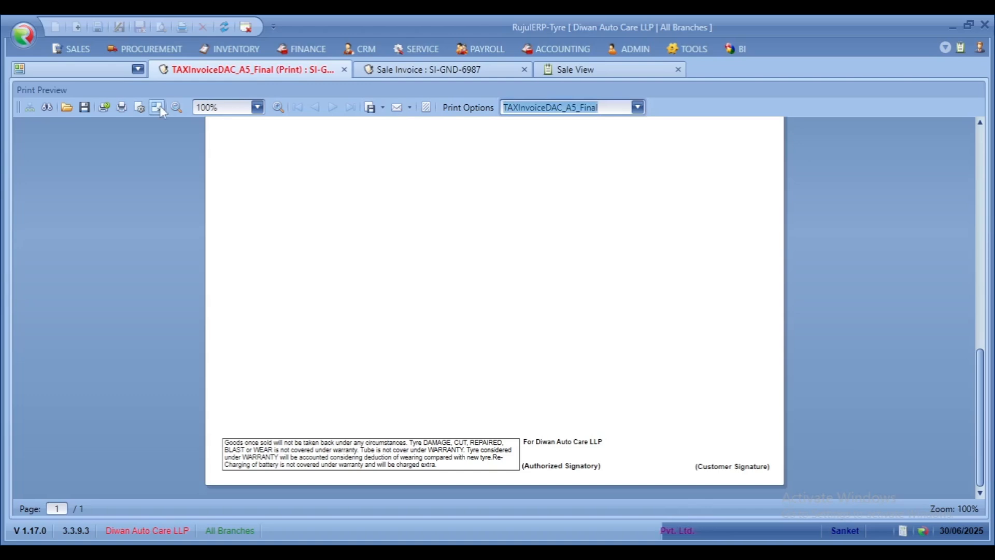
click(140, 106)
click(487, 235)
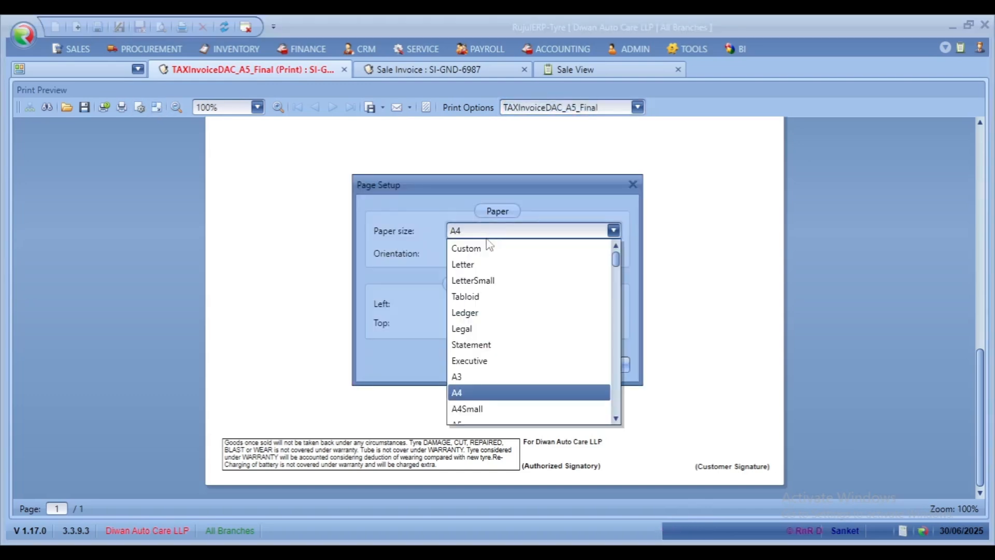
scroll(478, 411, down, 2)
scroll(518, 314, down, 3)
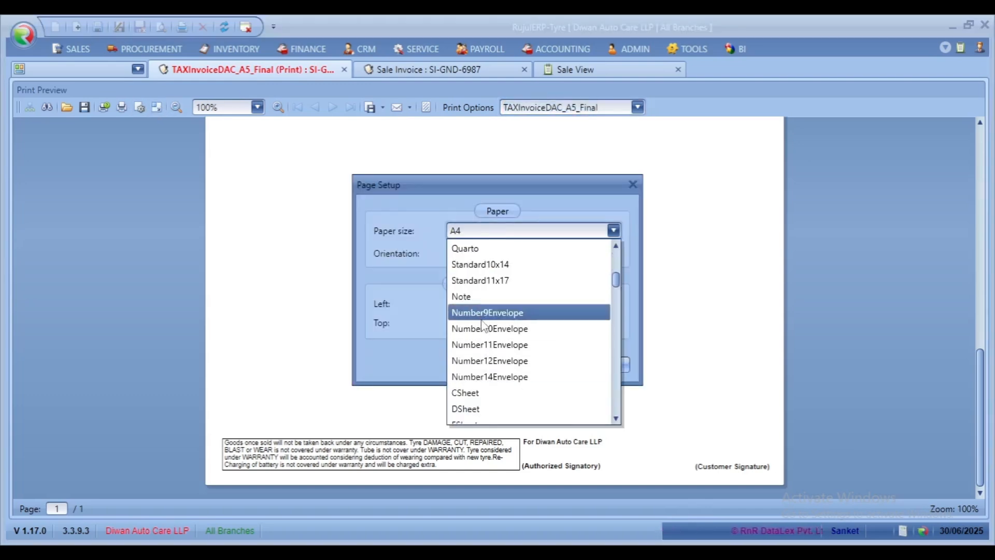
scroll(544, 347, up, 5)
click(616, 419)
scroll(501, 403, down, 1)
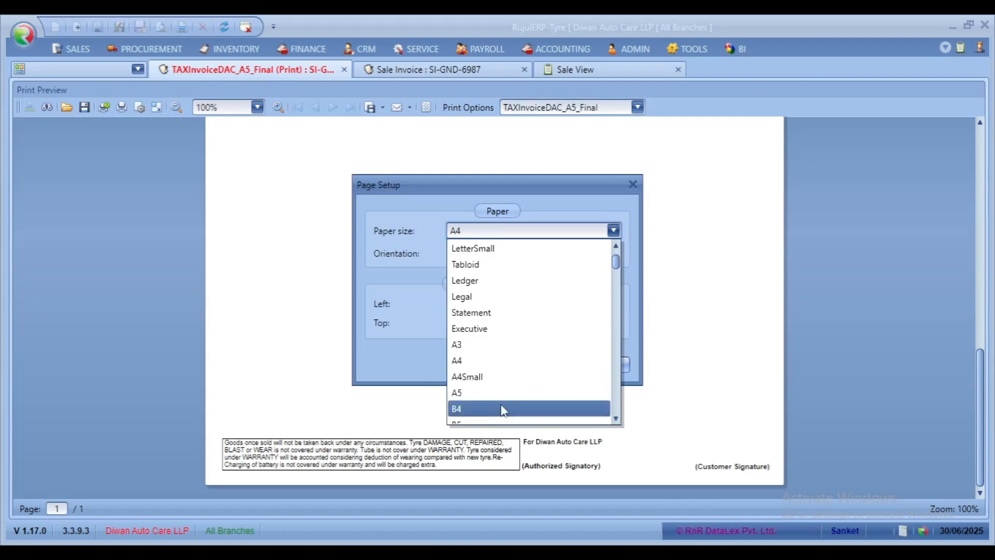
click(500, 399)
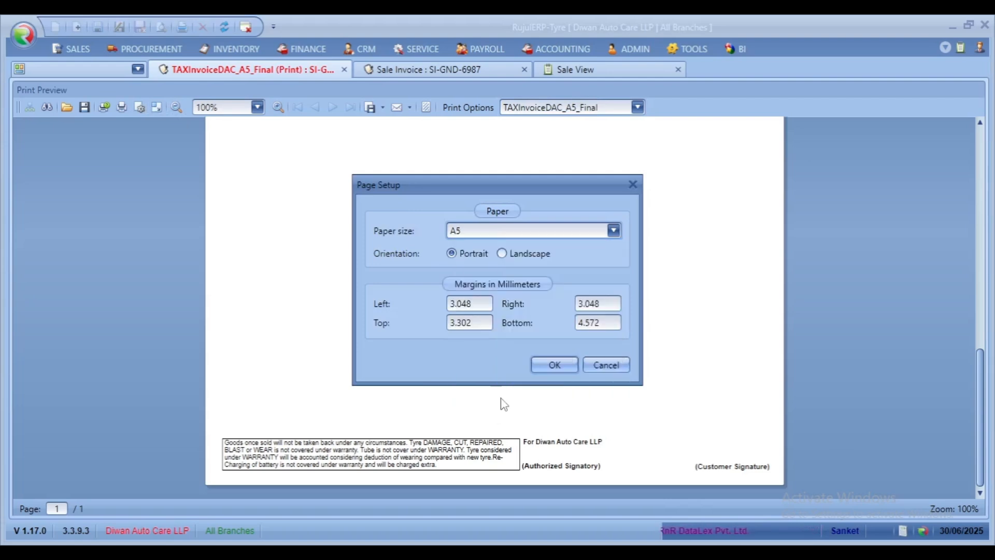
click(508, 252)
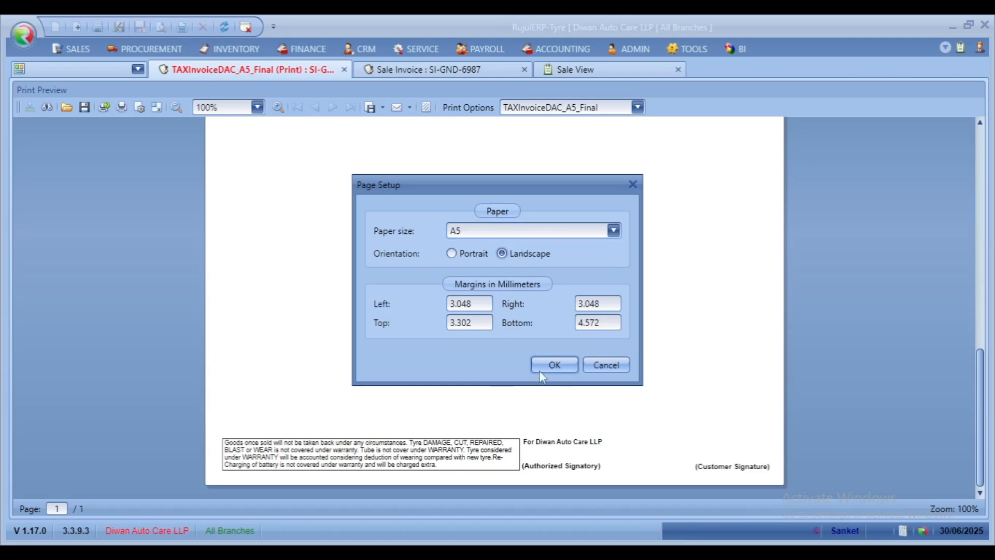
click(560, 363)
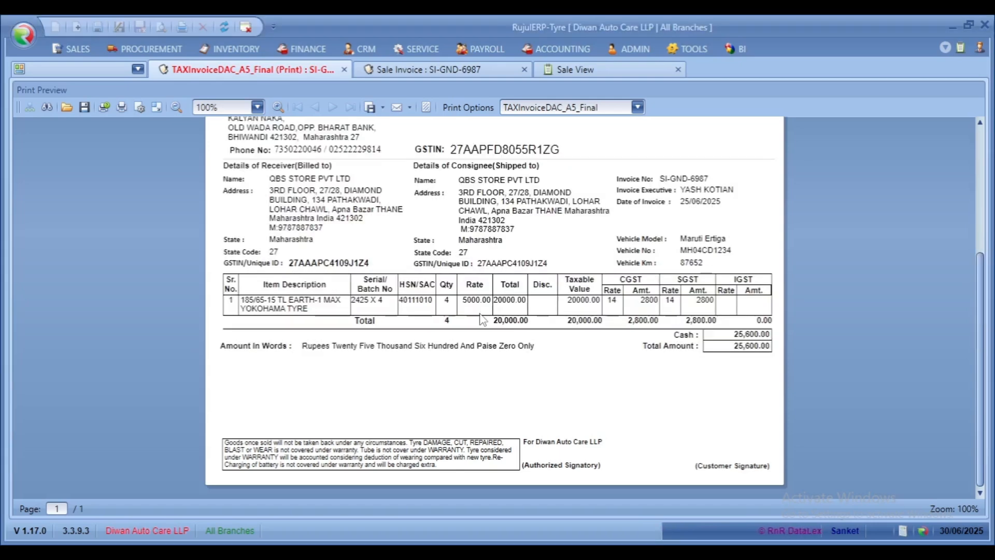
Step: Browse the export formats, then start exporting the SI-GND-6987 invoice as a PDF
click(383, 108)
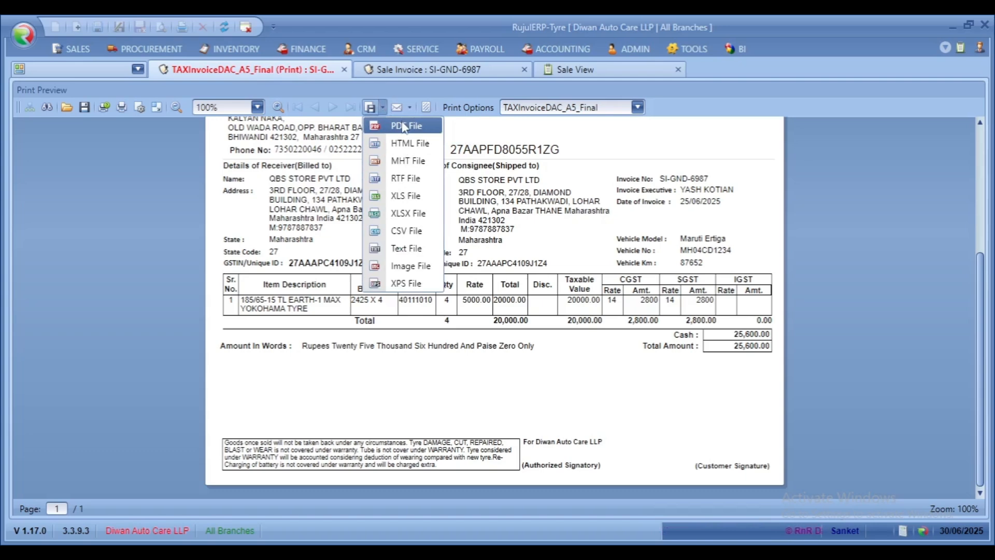
click(302, 177)
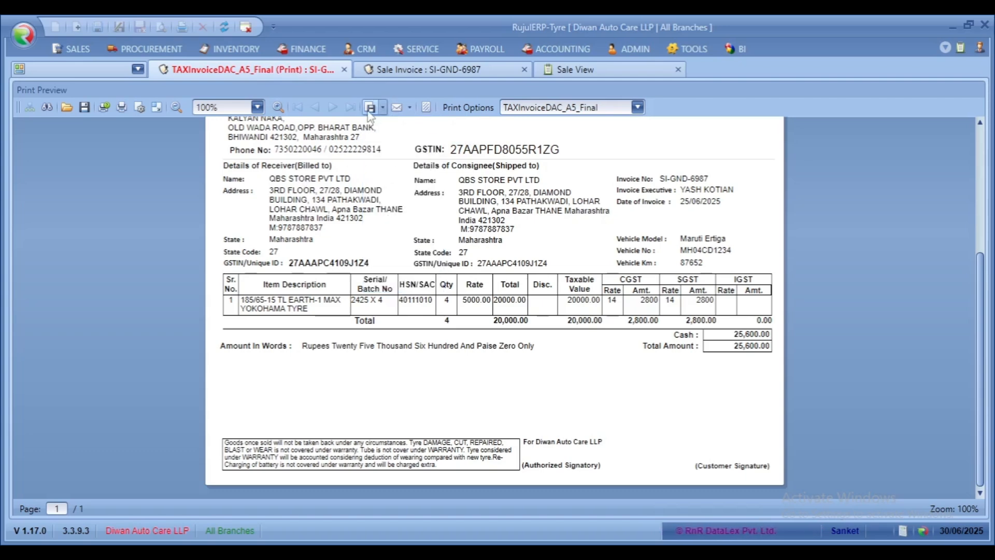
click(383, 108)
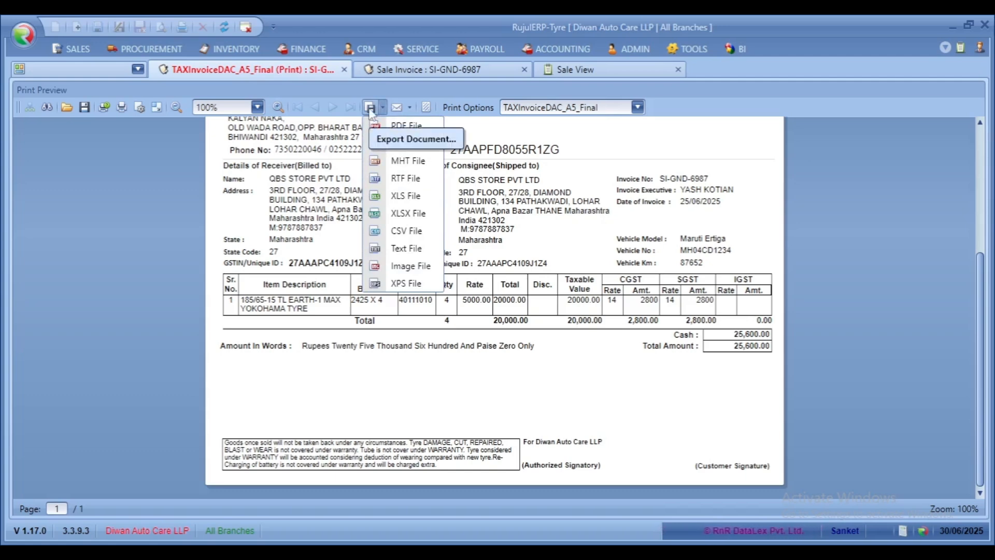
click(319, 210)
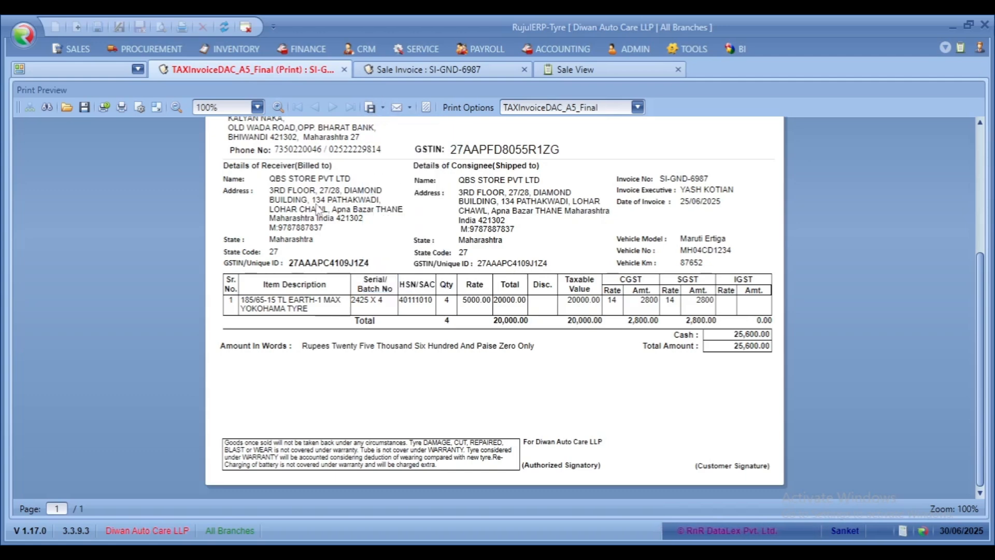
click(370, 107)
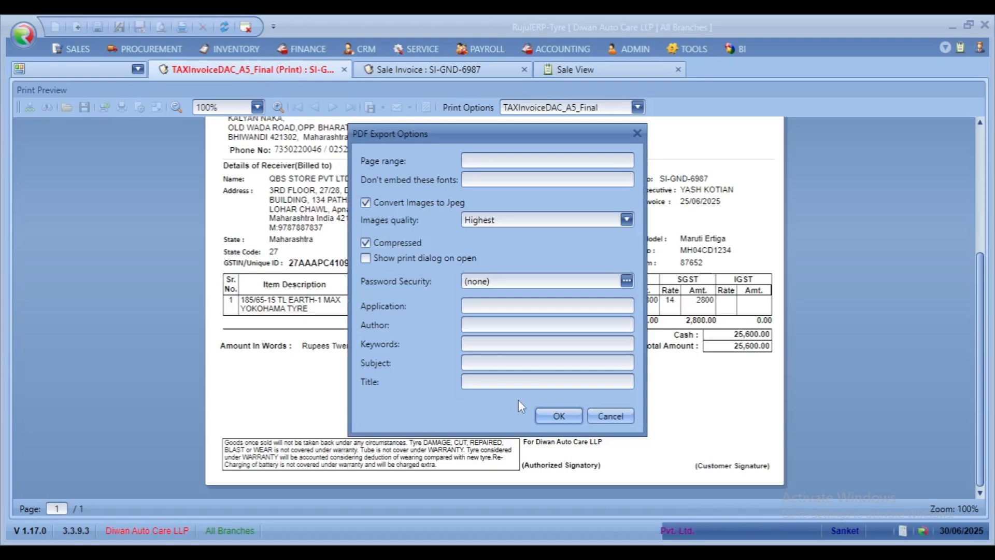
Step: Save the invoice as SI-GND-6987.pdf in the KDC folder with default PDF options, then switch to the browser
click(553, 415)
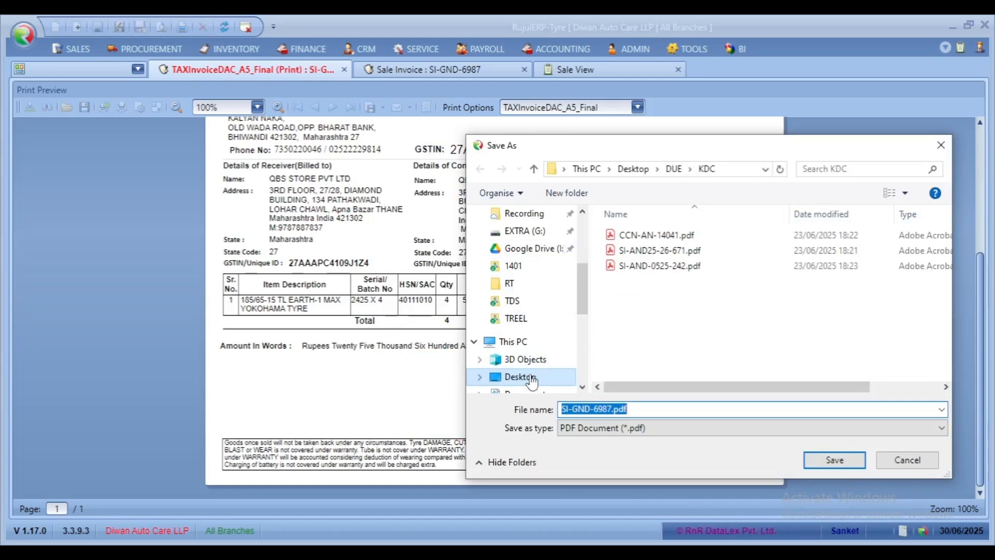
right_click(606, 411)
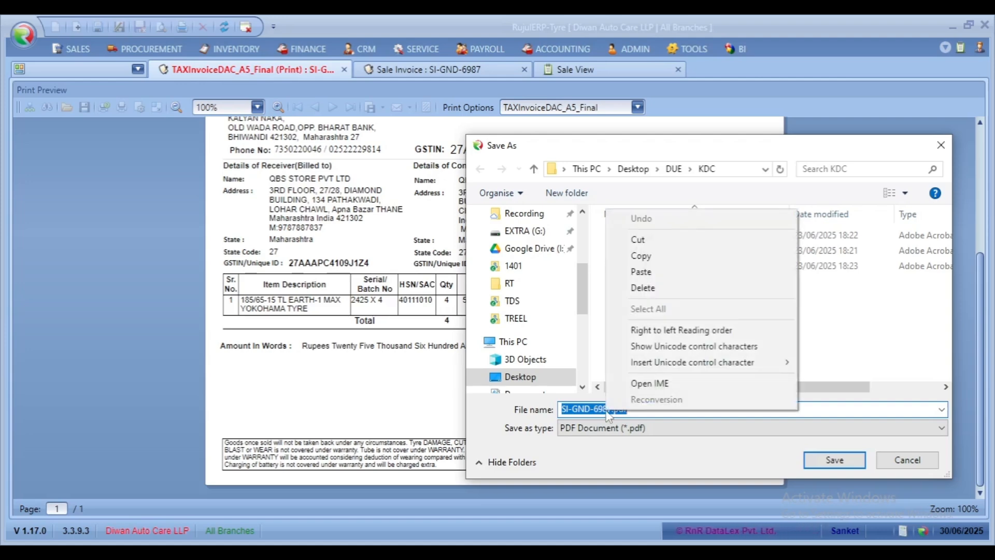
click(656, 259)
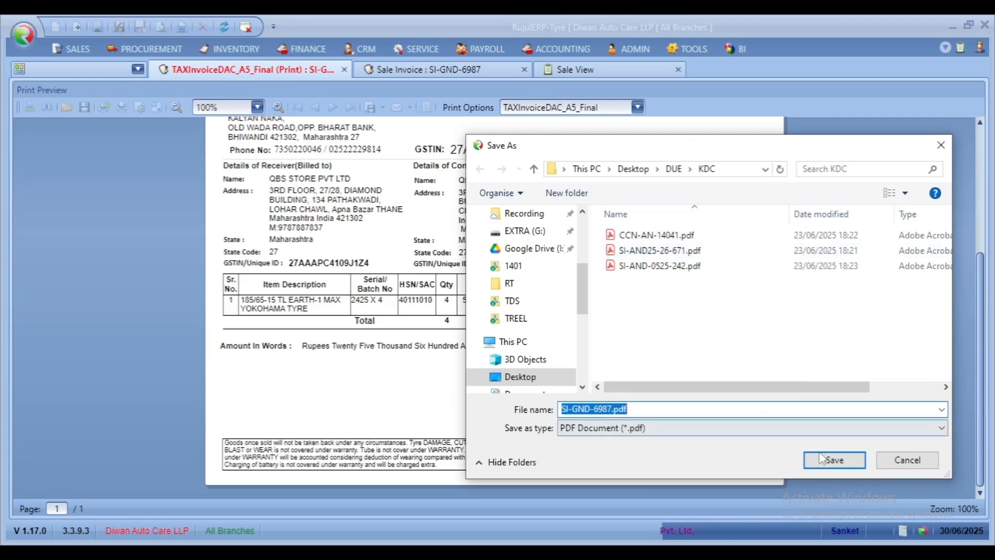
click(834, 460)
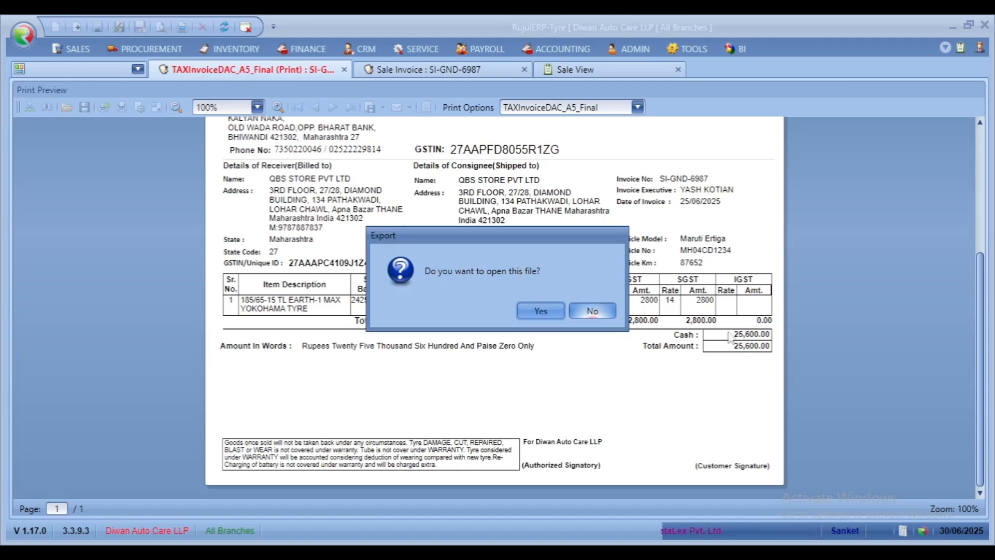
click(599, 313)
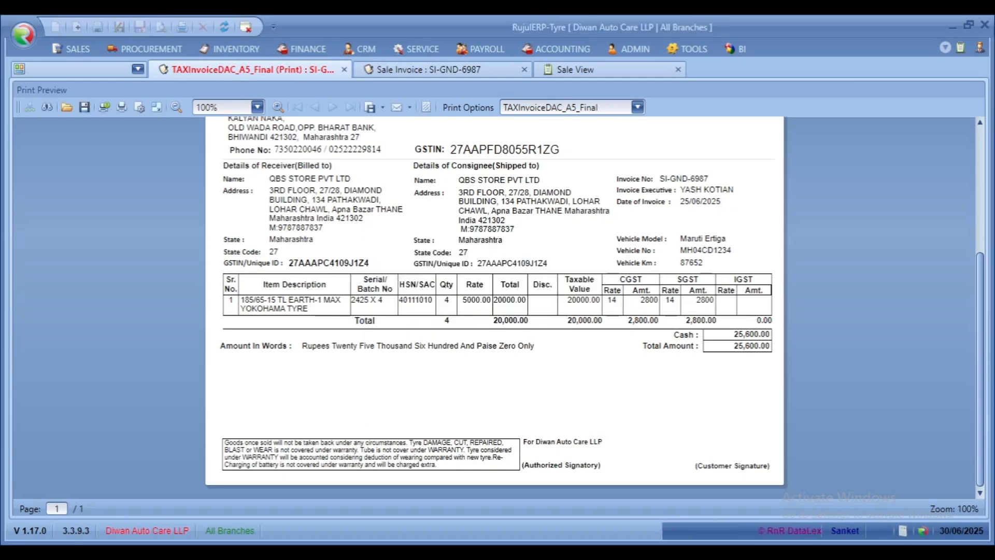
click(85, 554)
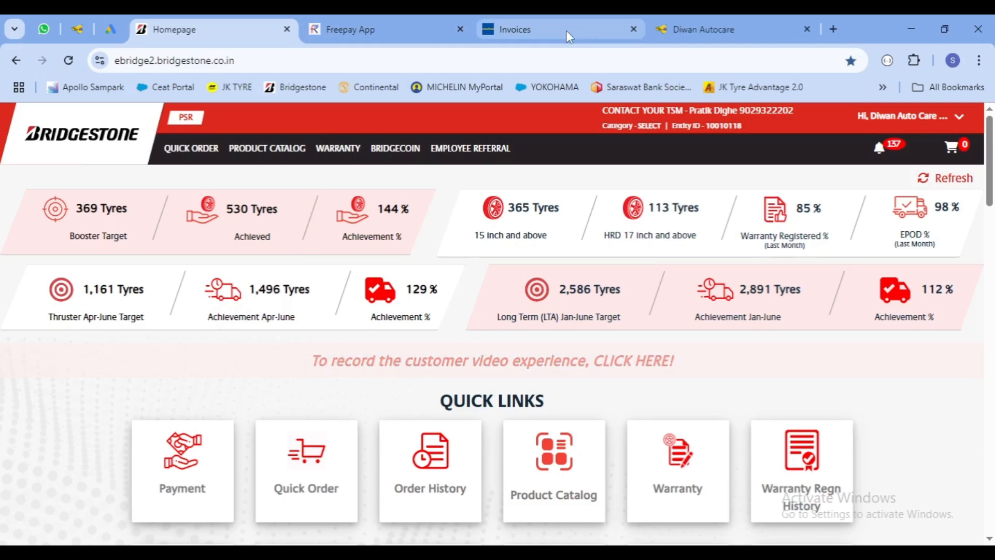
click(677, 32)
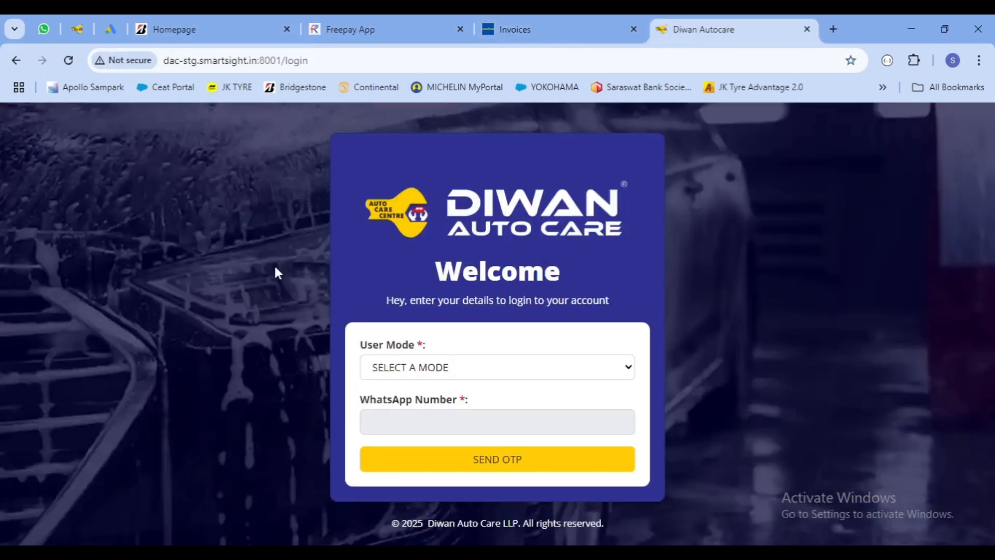
Step: Log in as BILLER for GOPAL NAGAR using the saved WhatsApp number and the one-time password
click(459, 367)
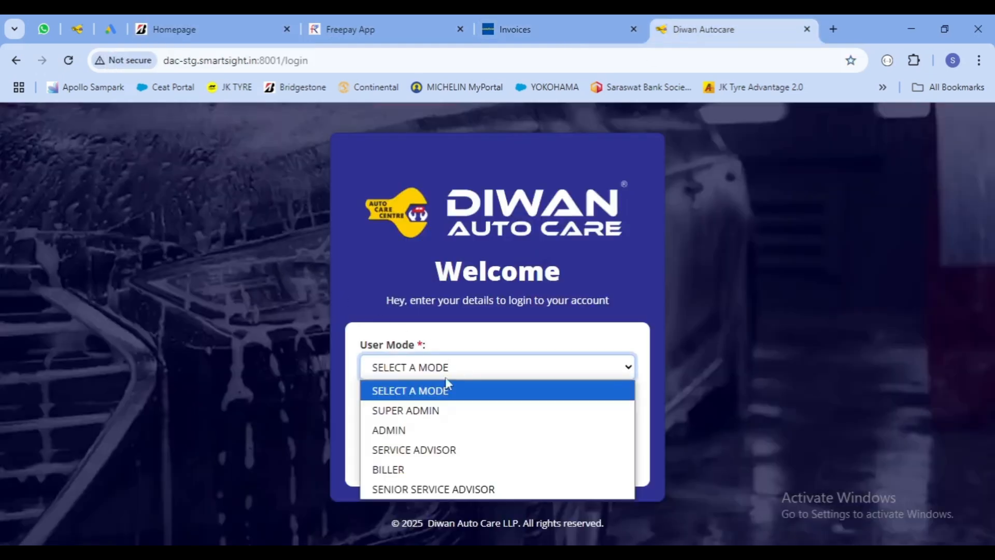
click(430, 469)
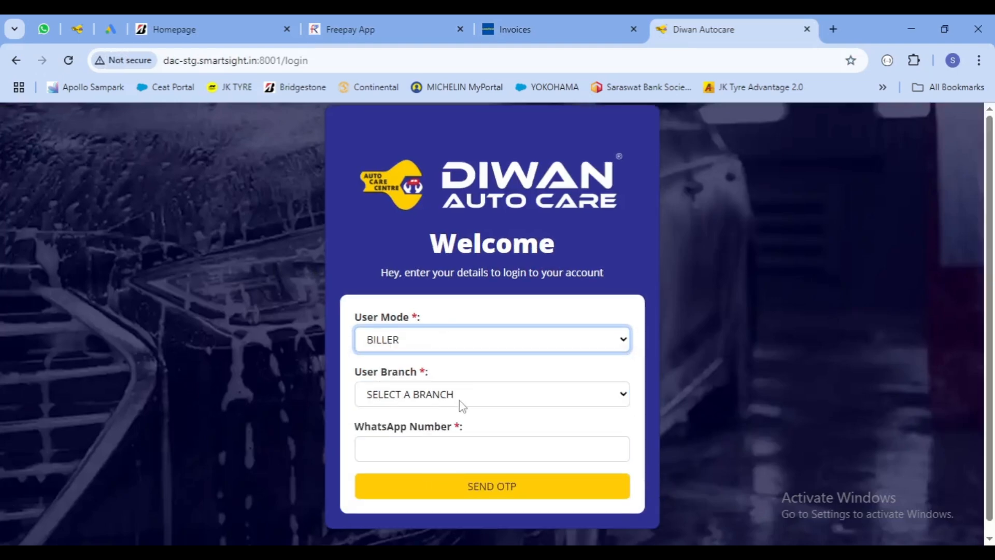
click(443, 405)
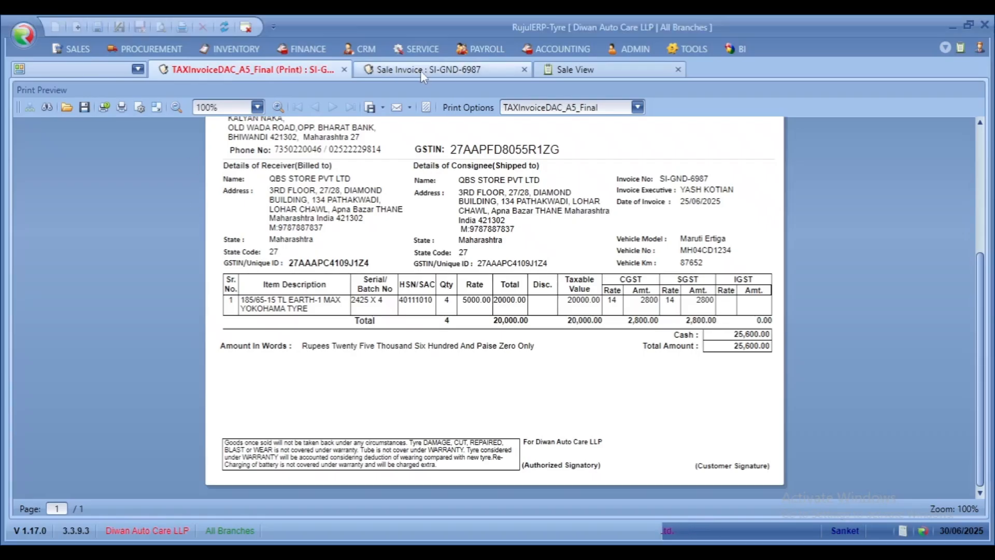
click(421, 70)
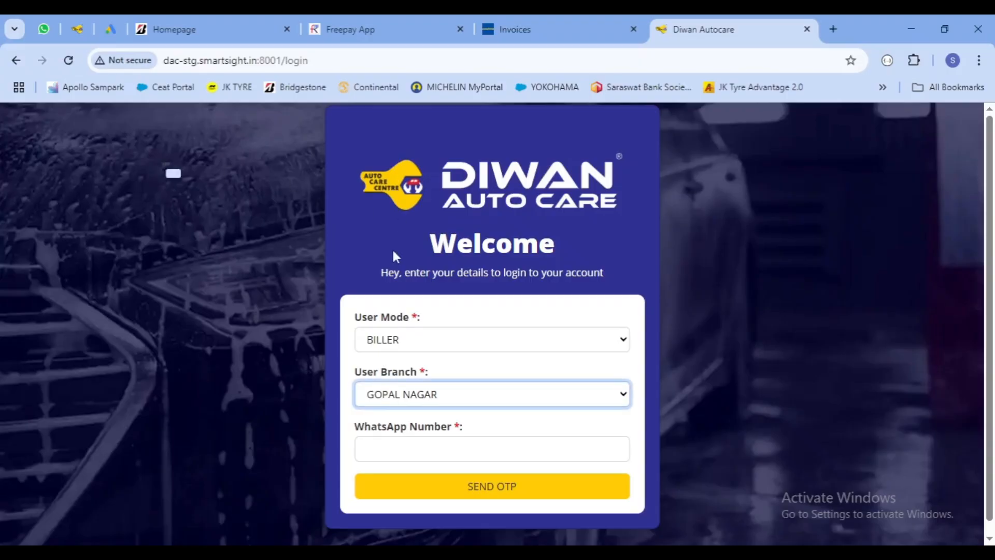
click(419, 439)
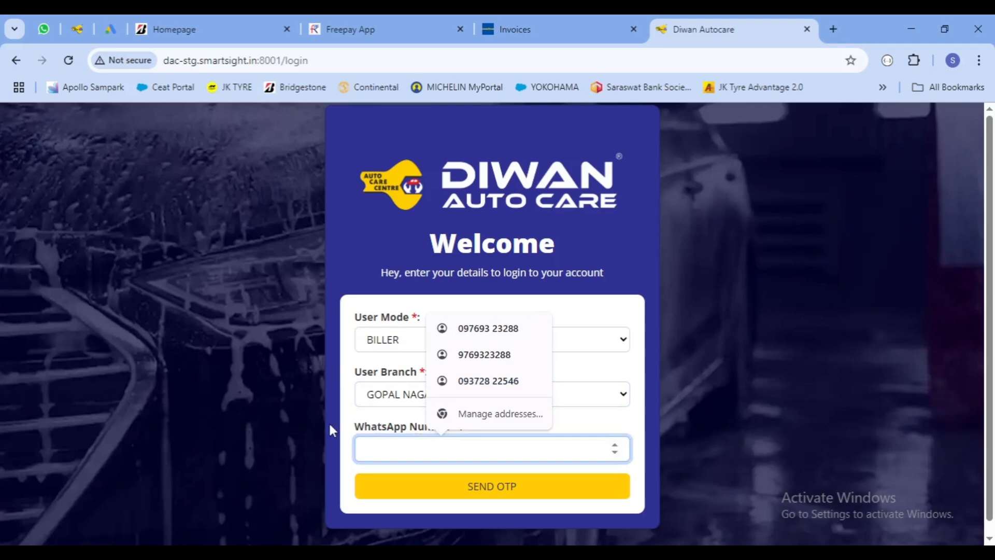
key(ctrl+v)
click(430, 499)
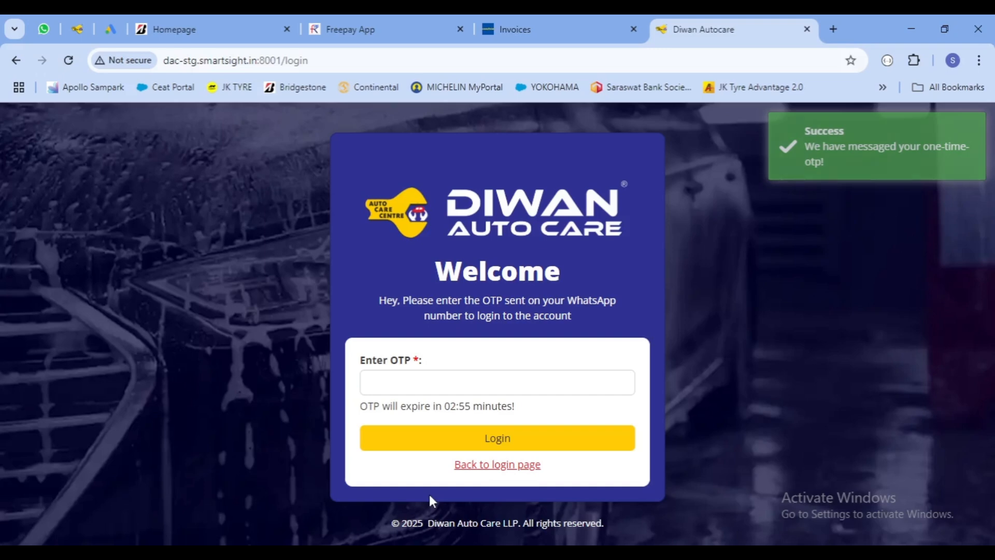
click(468, 385)
click(498, 436)
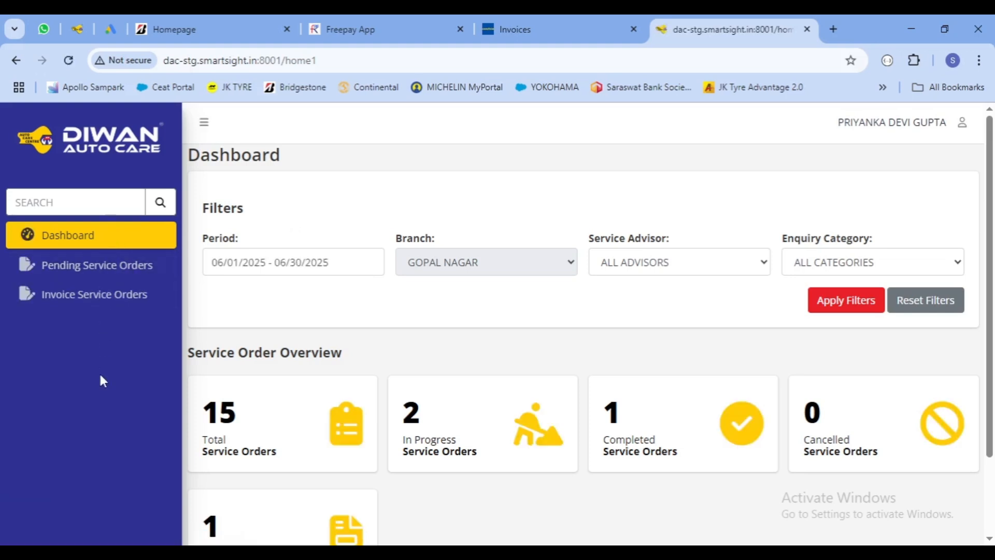
Step: Look through Invoice Service Orders and SO417's edit view, then go to Pending Service Orders
scroll(203, 321, down, 2)
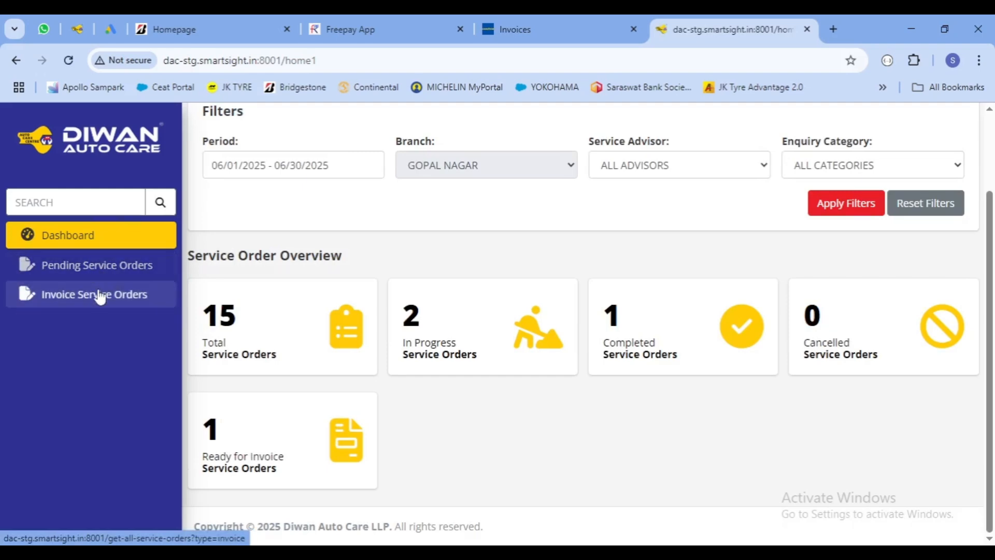
click(99, 292)
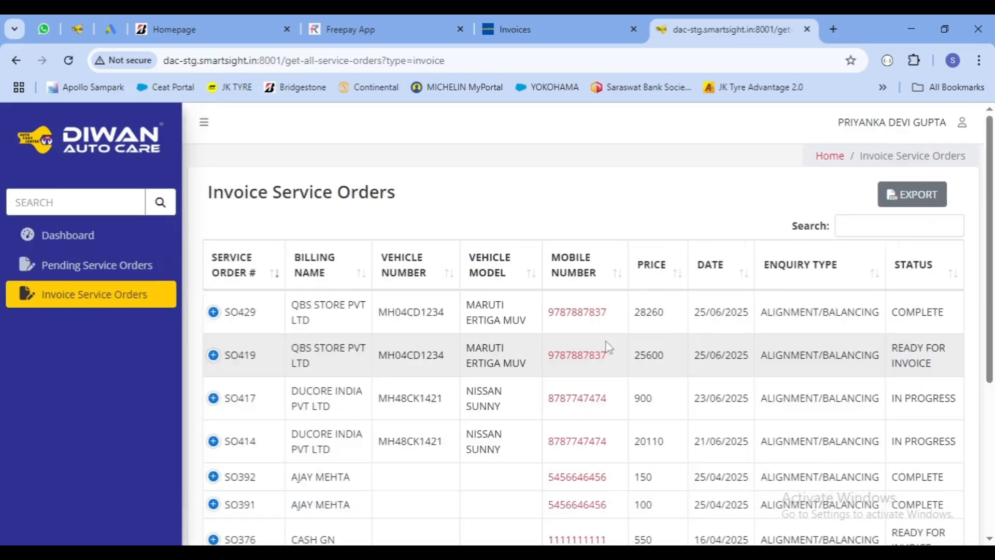
scroll(607, 347, down, 3)
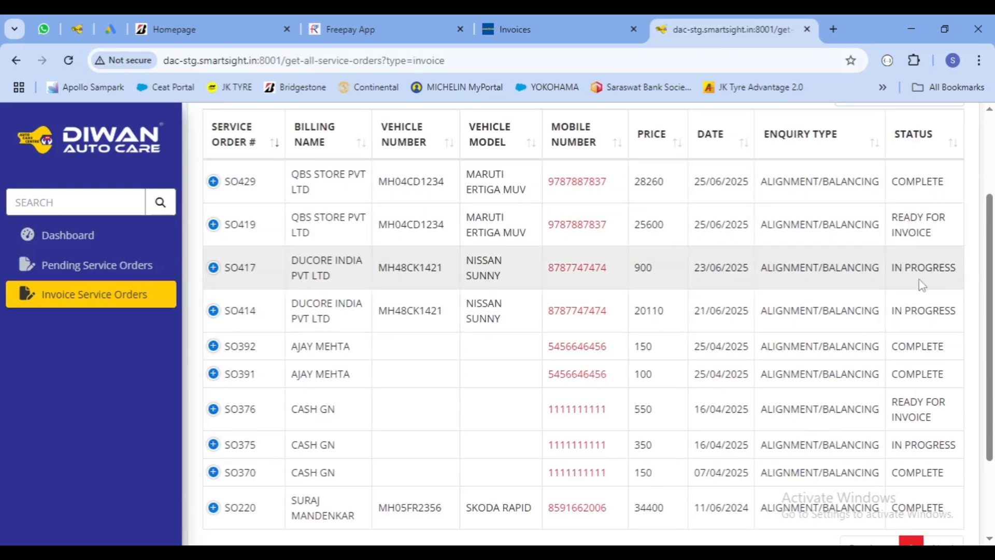
scroll(869, 386, down, 2)
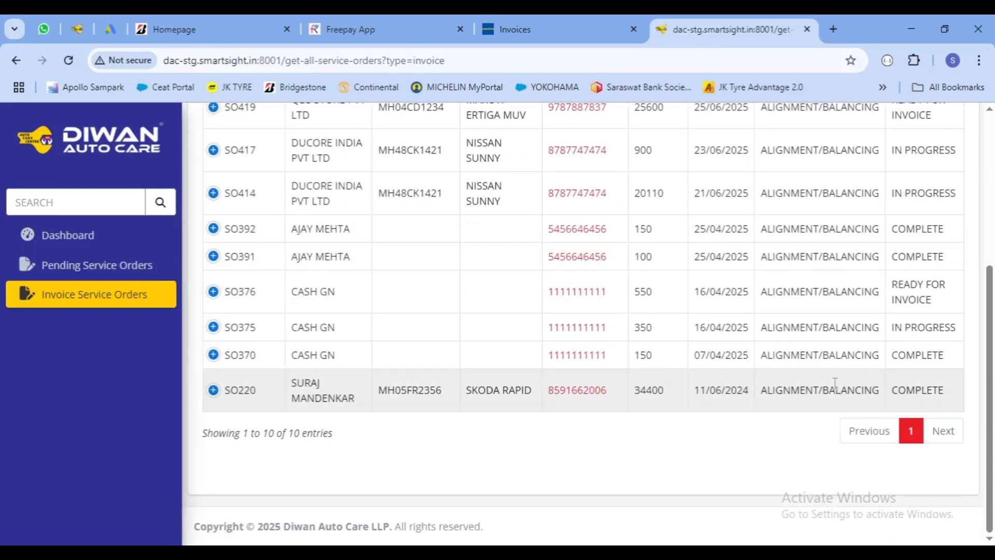
scroll(835, 384, up, 5)
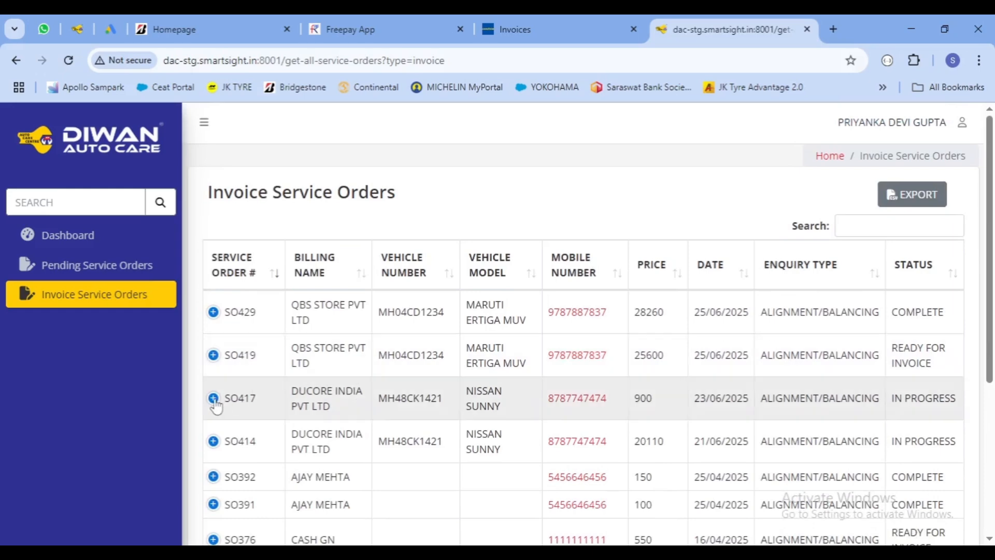
click(213, 399)
scroll(216, 406, down, 1)
click(221, 435)
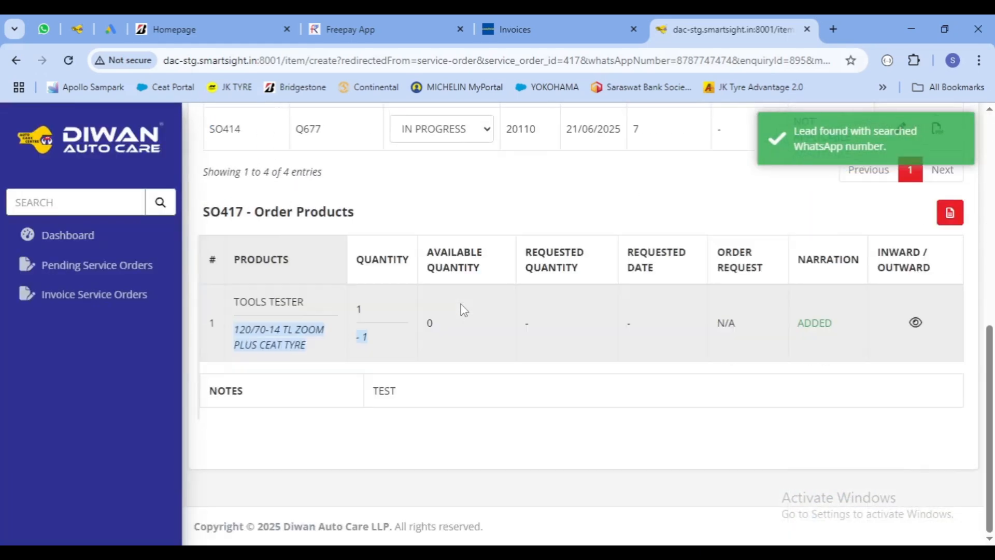
scroll(545, 320, up, 7)
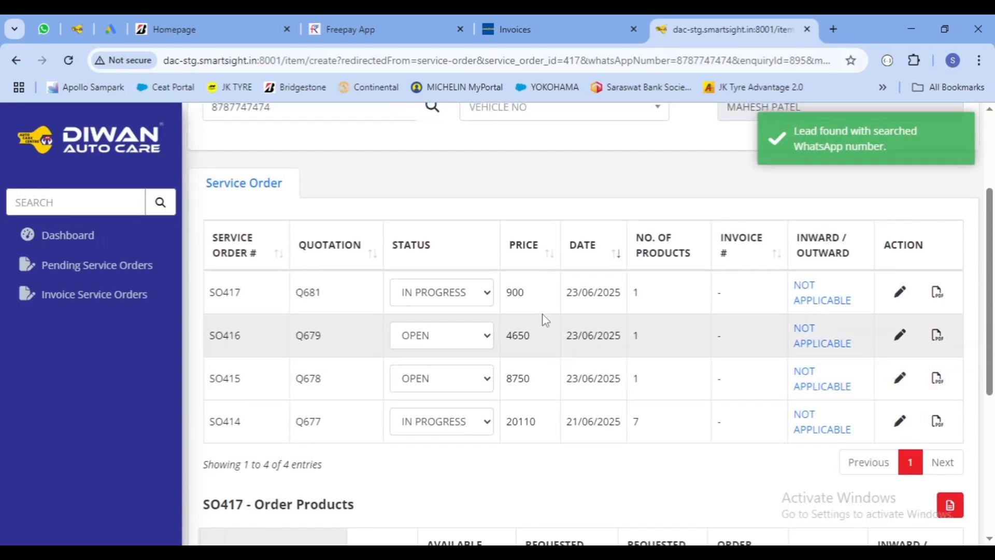
click(102, 274)
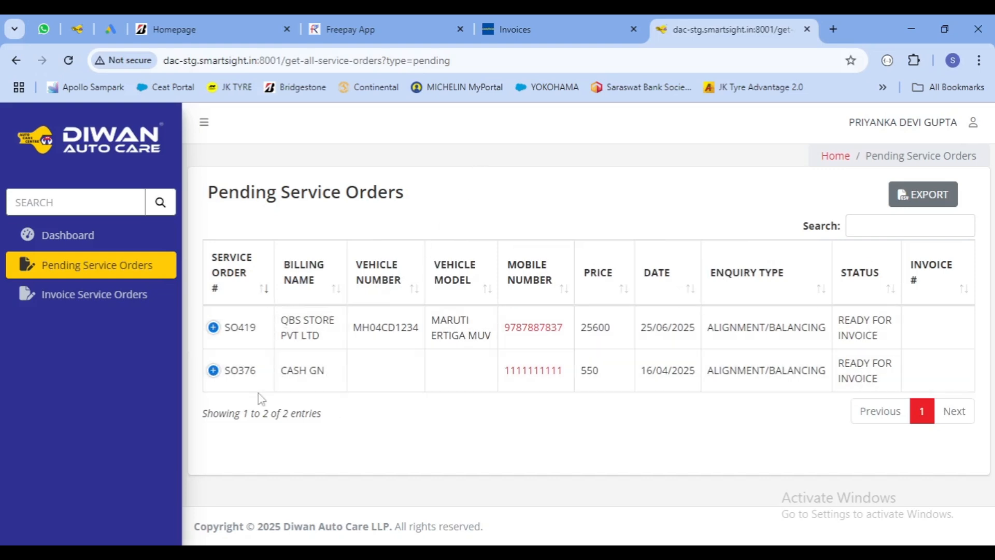
Step: Check SO419's billing name QBS STORE PVT LTD against the RujulERP invoice and expand SO419
drag(284, 317, 323, 342)
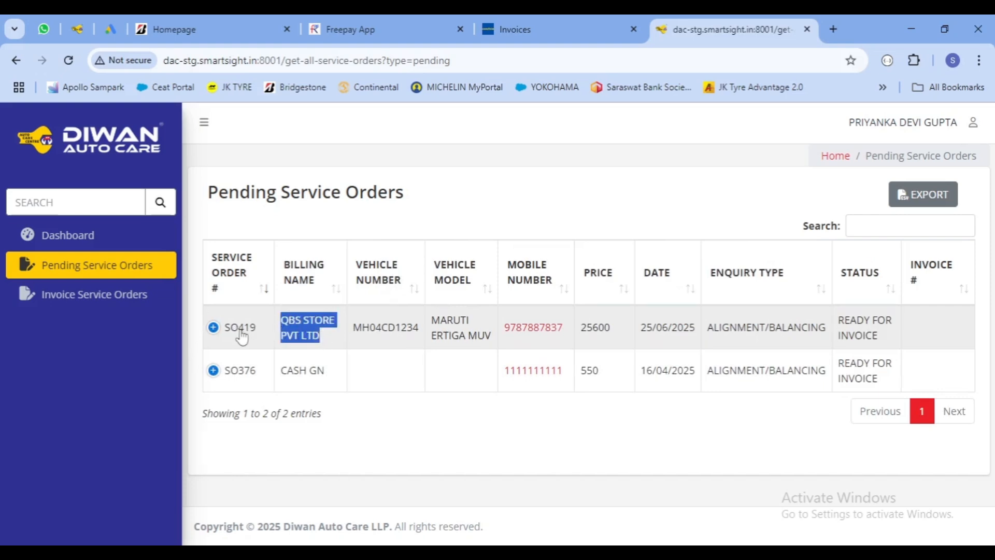
key(alt+Tab)
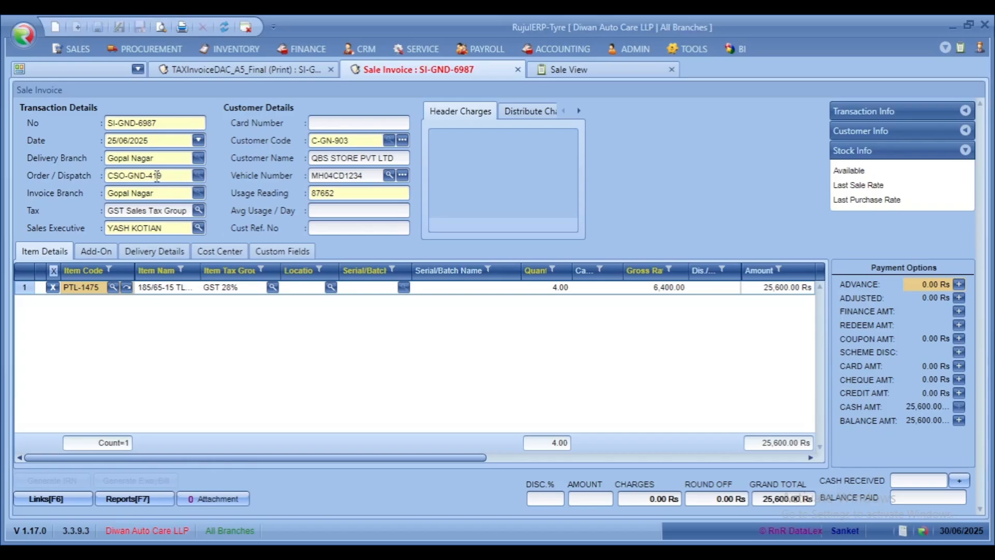
key(alt+Tab)
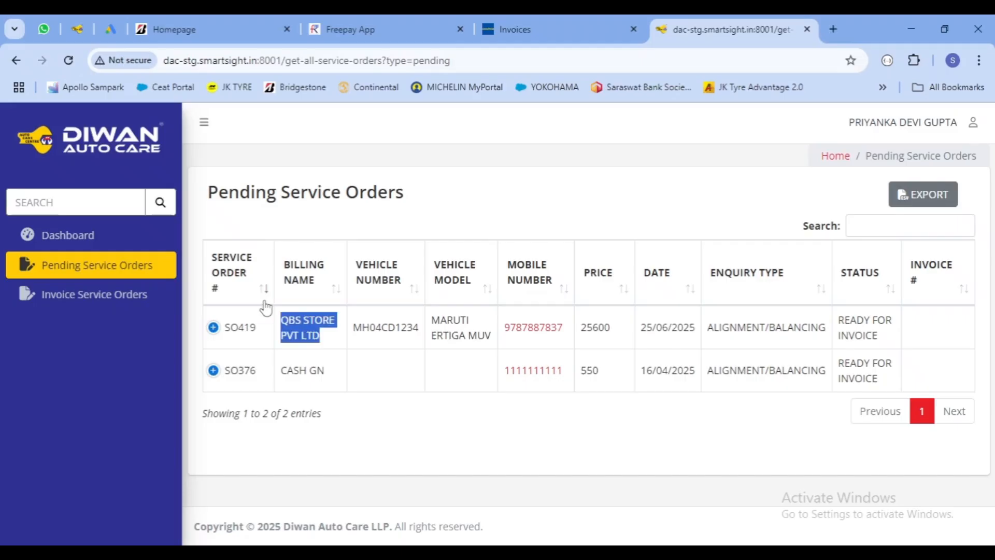
click(213, 327)
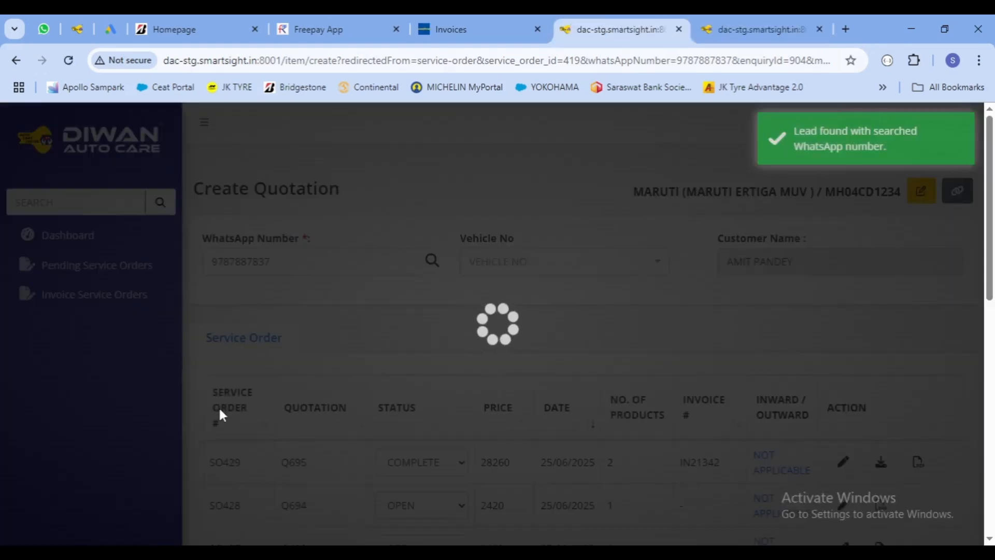
Step: Find SO419 on page 2 of the Service Order list and compare it with the RujulERP sale invoice
scroll(223, 415, down, 10)
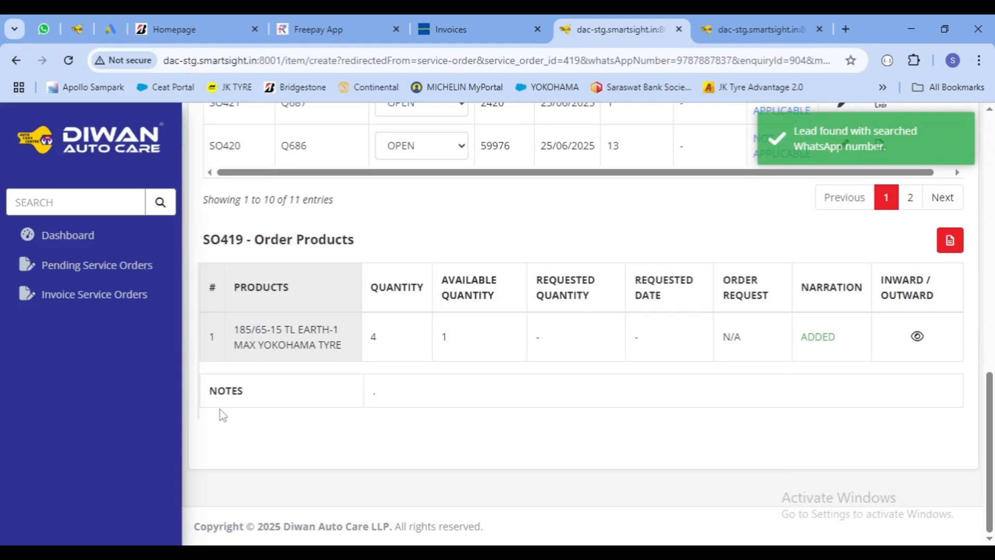
scroll(222, 415, up, 10)
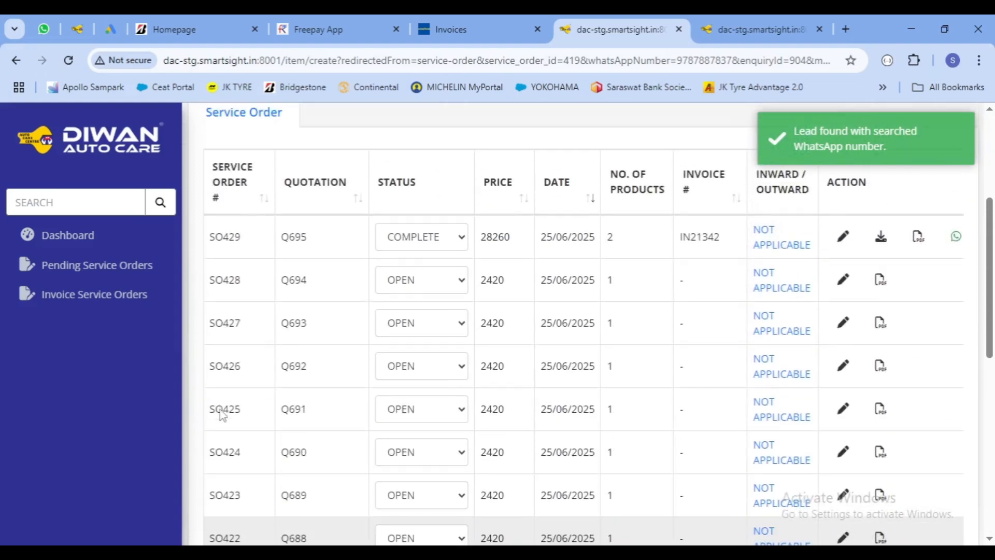
scroll(220, 409, down, 1)
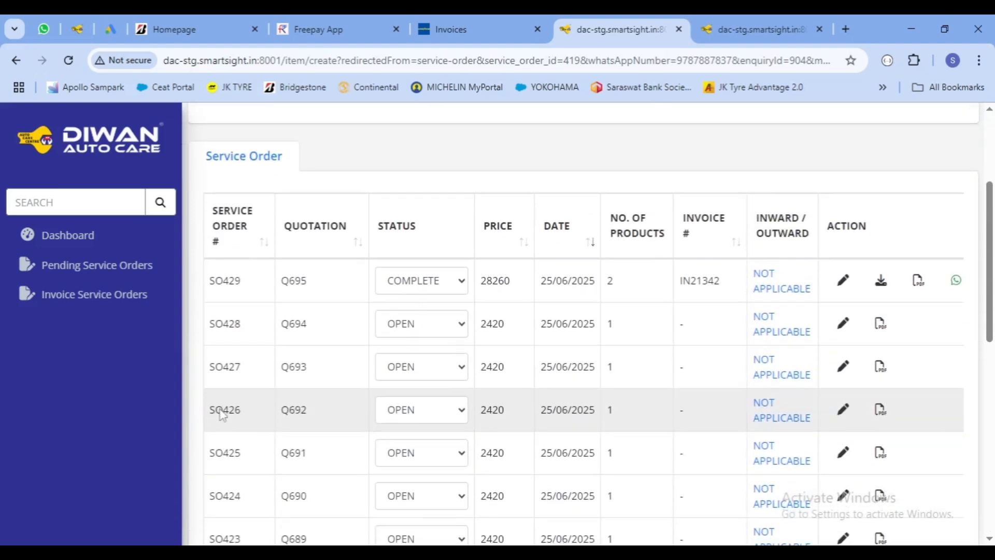
scroll(220, 410, down, 2)
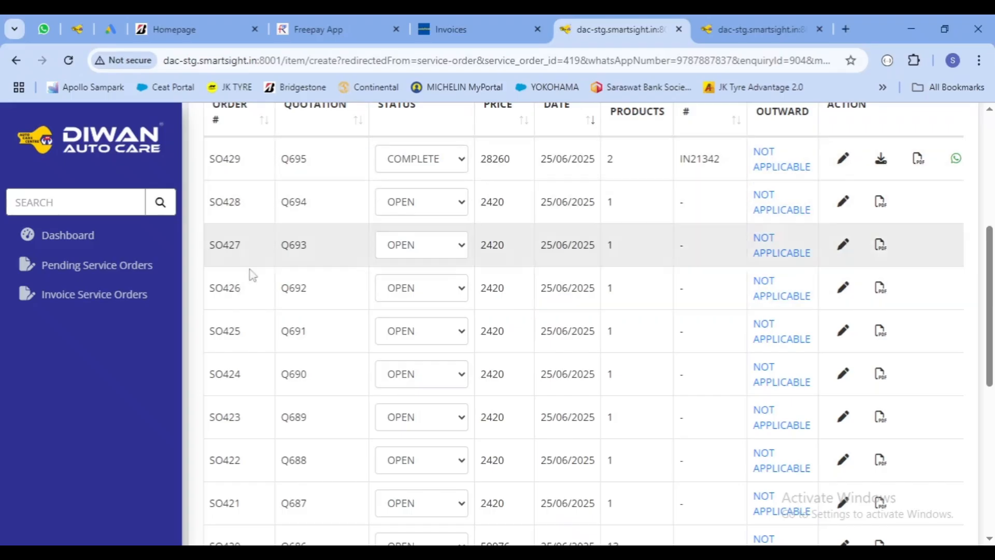
scroll(254, 383, down, 3)
click(911, 399)
scroll(402, 332, up, 3)
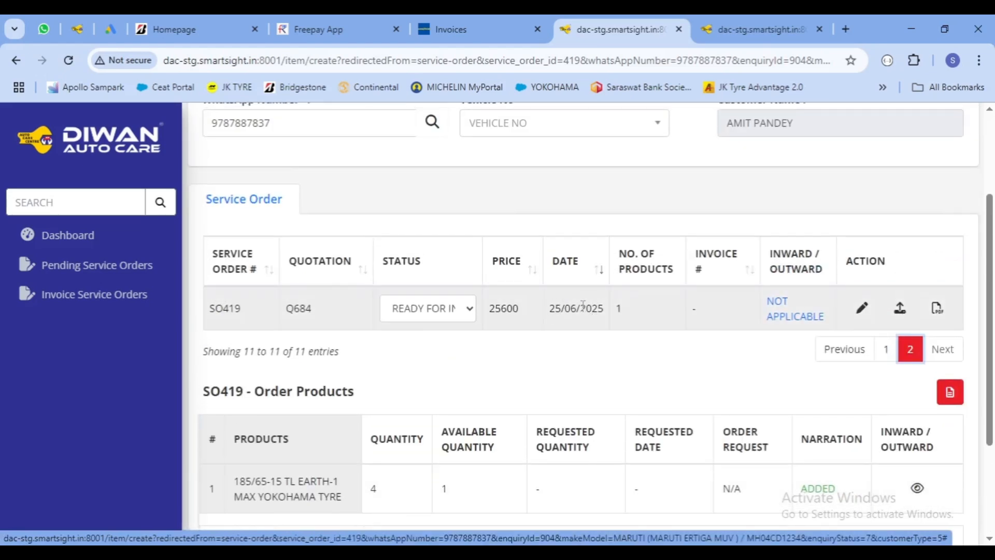
scroll(573, 356, down, 1)
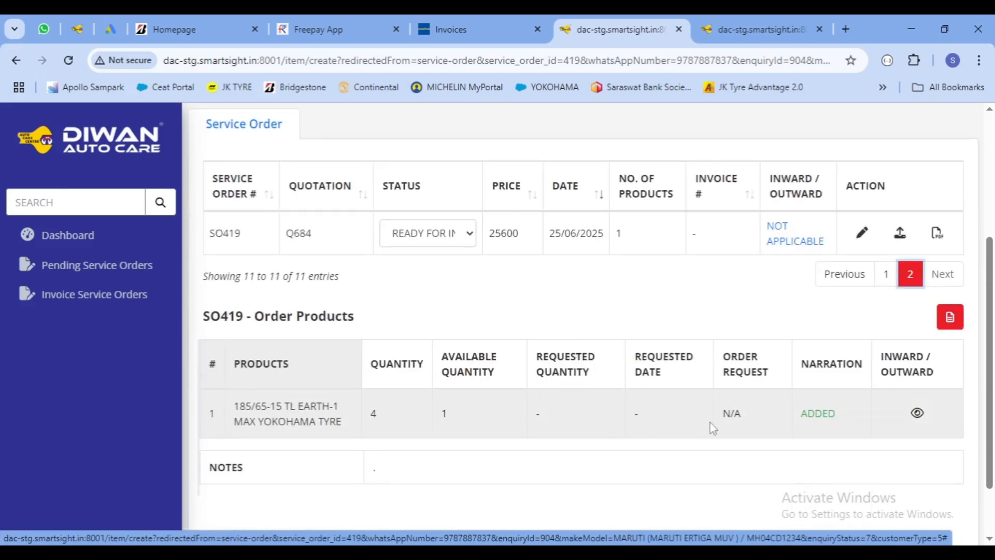
key(alt+Tab)
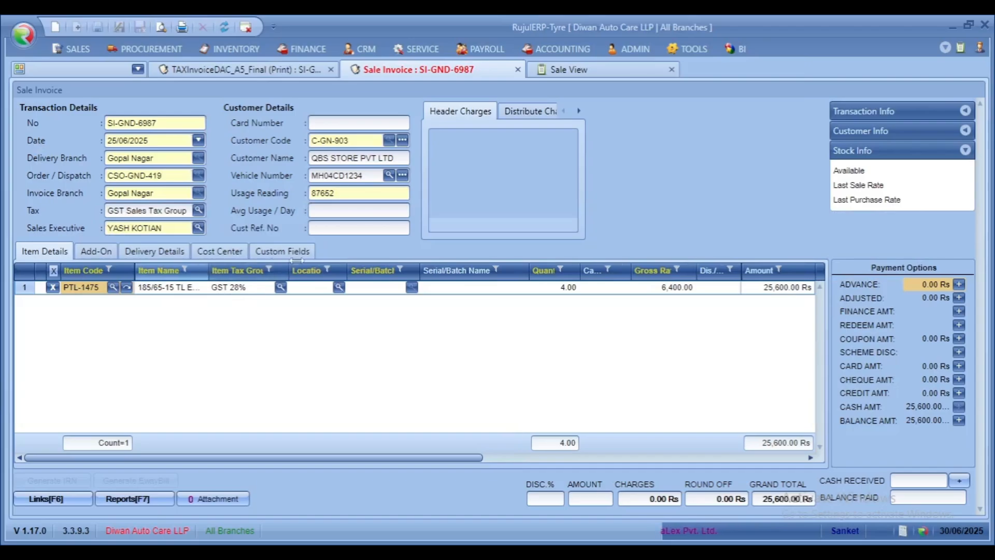
key(alt+Tab)
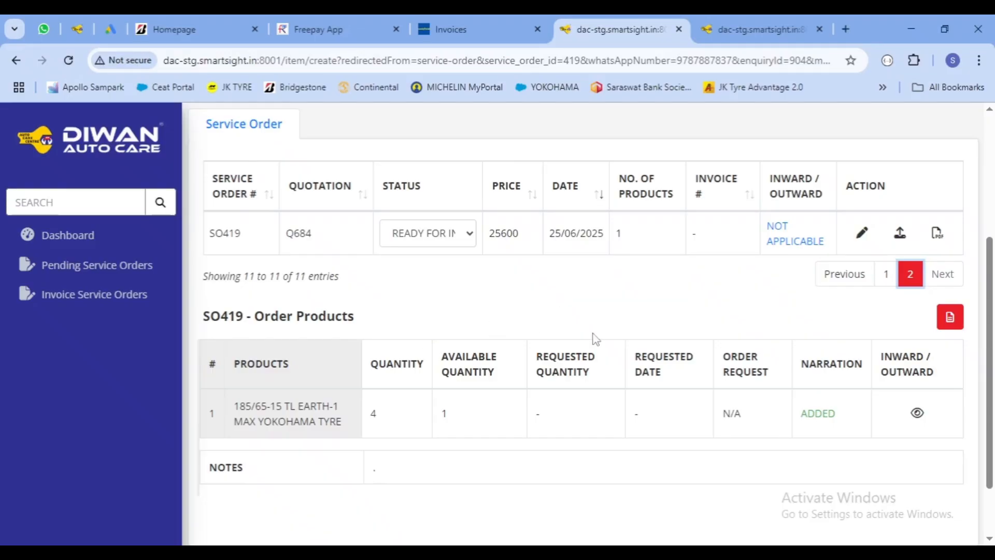
scroll(594, 337, up, 1)
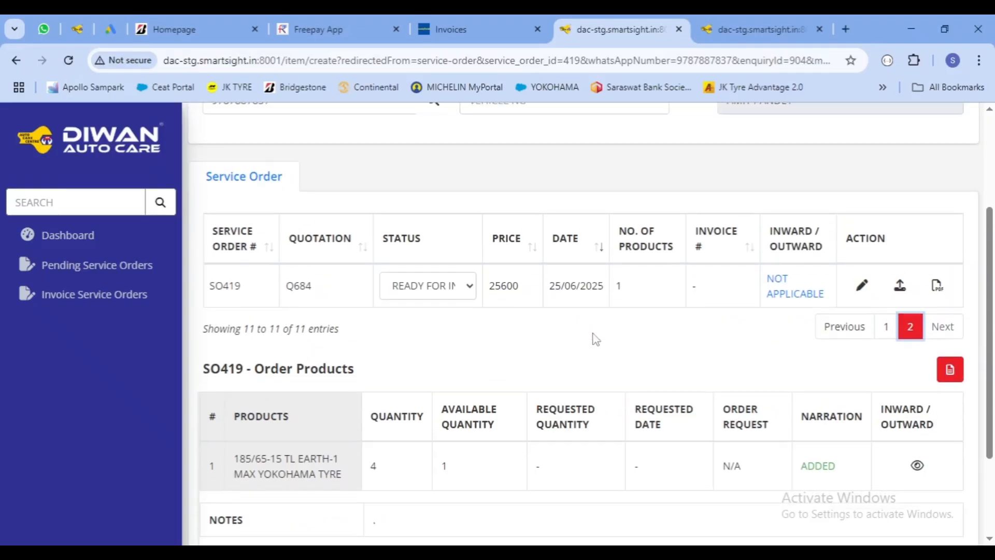
click(900, 287)
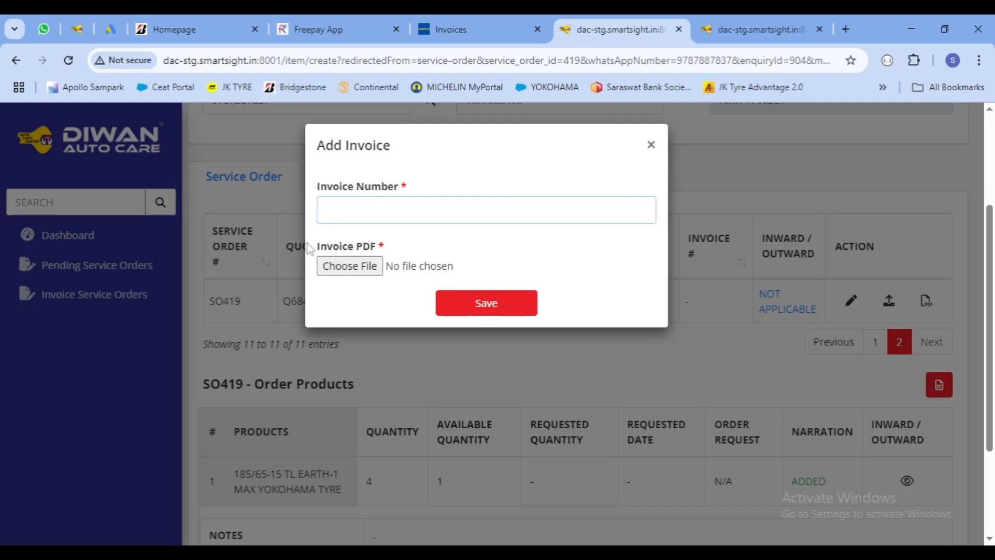
Step: Enter invoice number SI-GND-6987, attach SI-GND-6987.pdf and save it to SO419
text(SI-GND-6987)
click(348, 270)
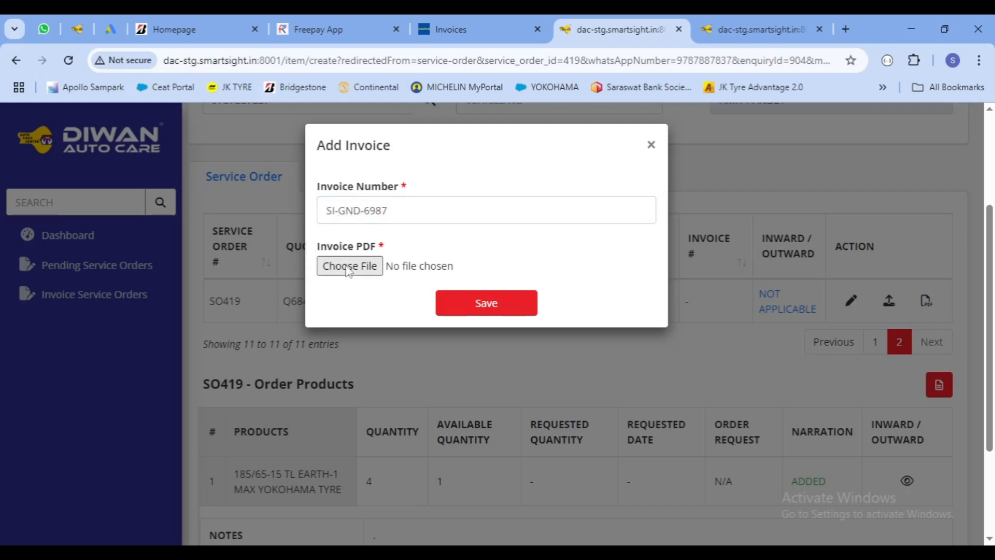
click(437, 264)
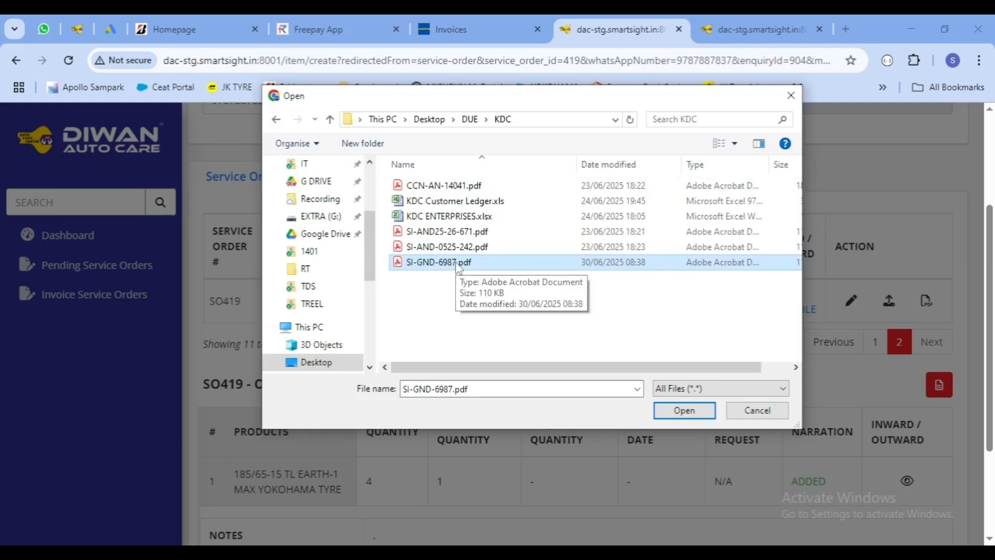
double_click(458, 264)
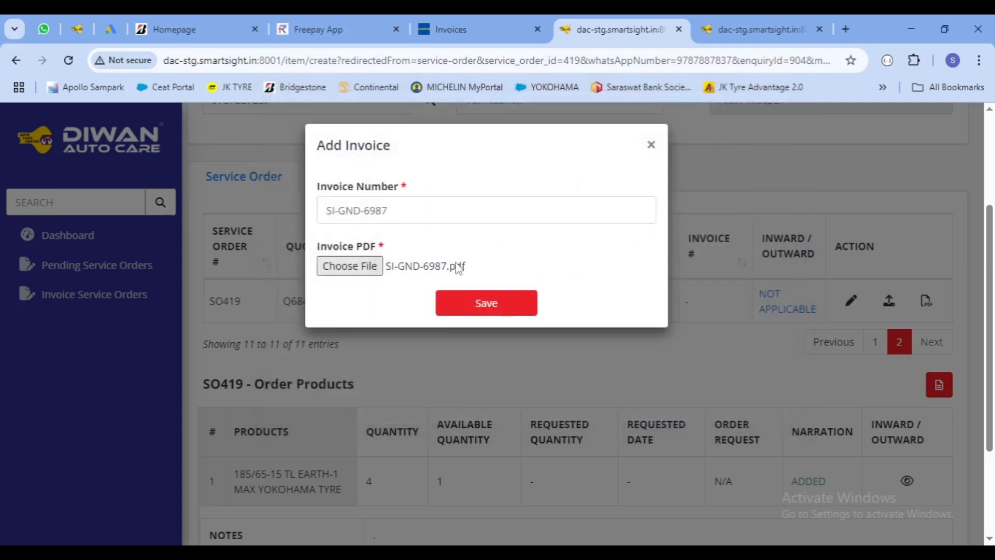
click(477, 301)
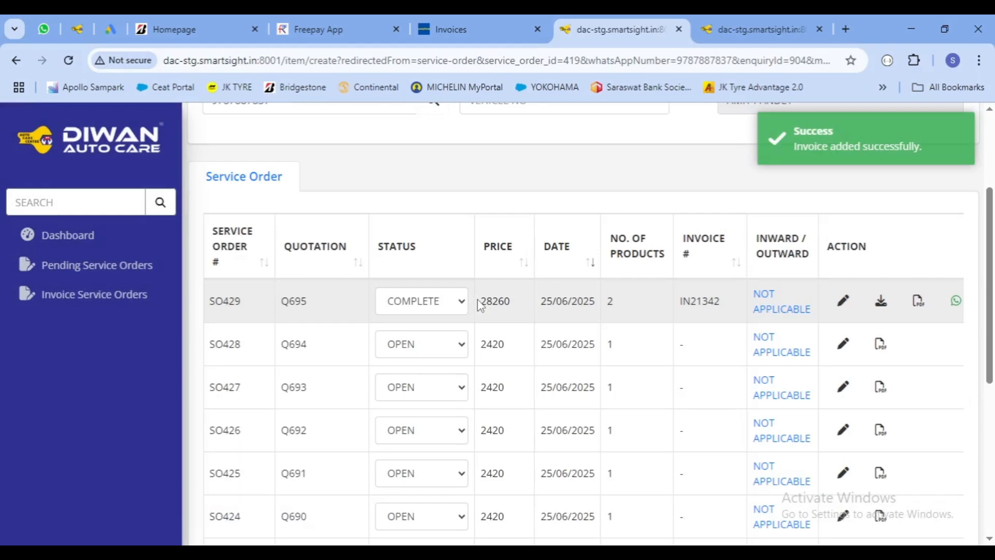
Step: Return to SO419 on page 2 and download its attached invoice
scroll(581, 342, down, 5)
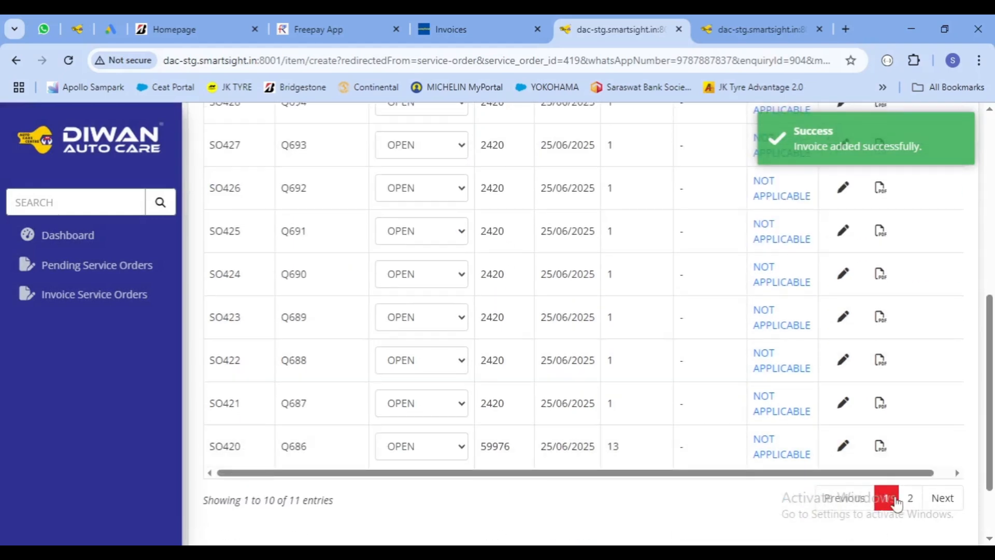
click(903, 499)
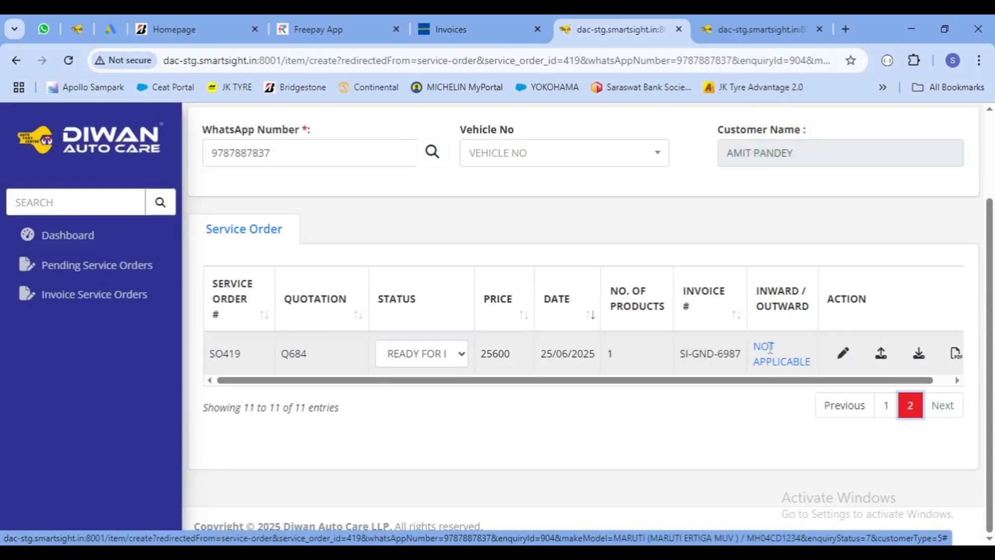
click(919, 357)
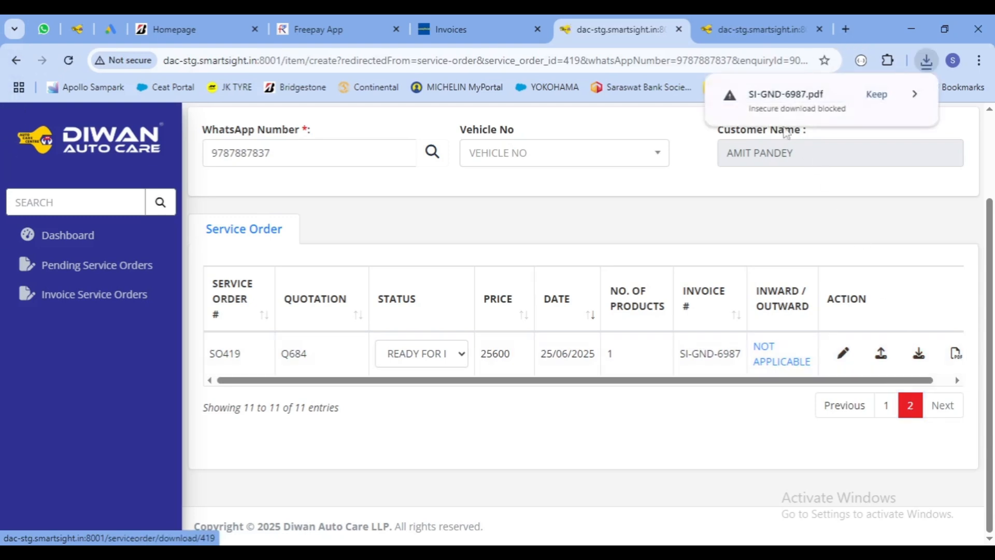
Step: Keep the blocked SI-GND-6987.pdf download and review the 25,600 invoice in the PDF viewer
click(875, 99)
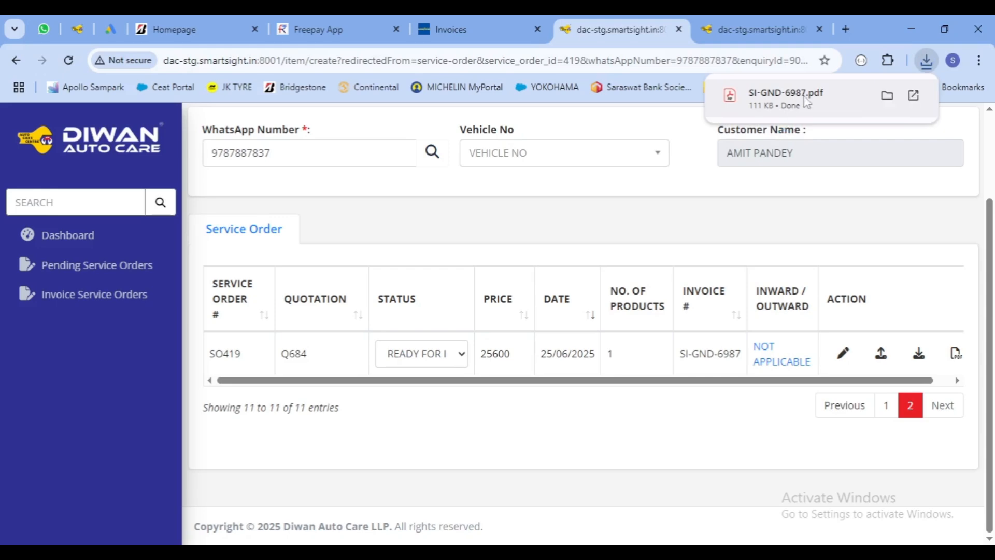
click(806, 101)
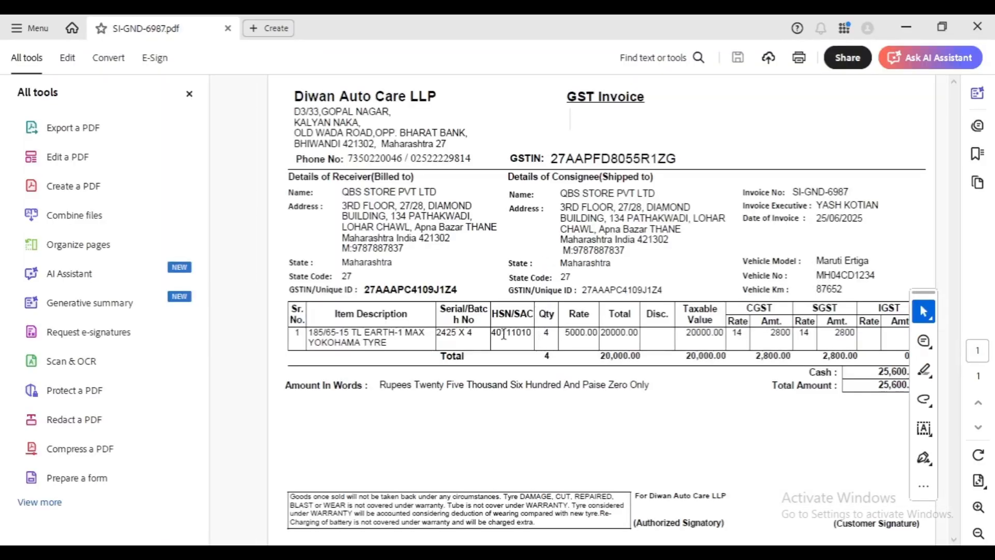
key(alt+Tab)
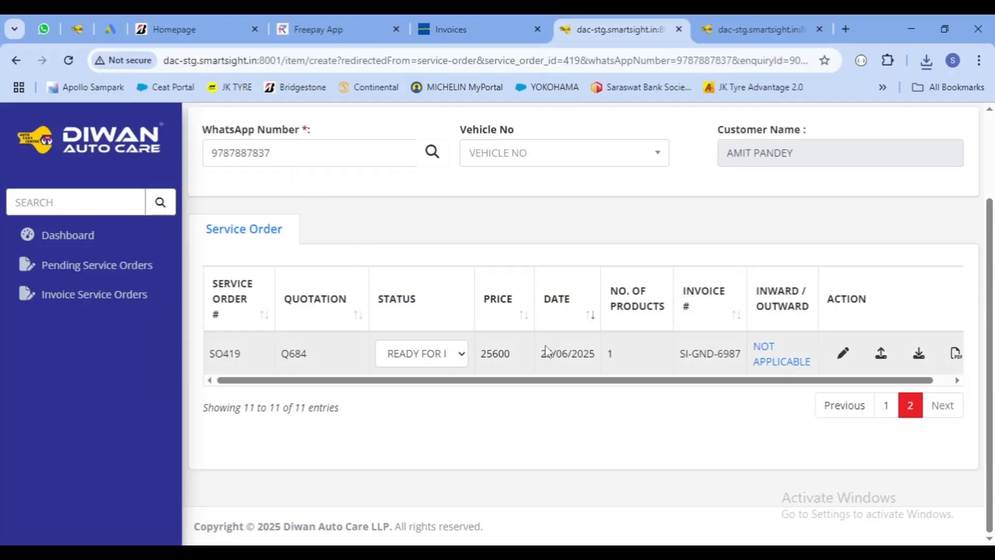
Step: Change SO419's status to COMPLETE and confirm the irreversible change
click(456, 358)
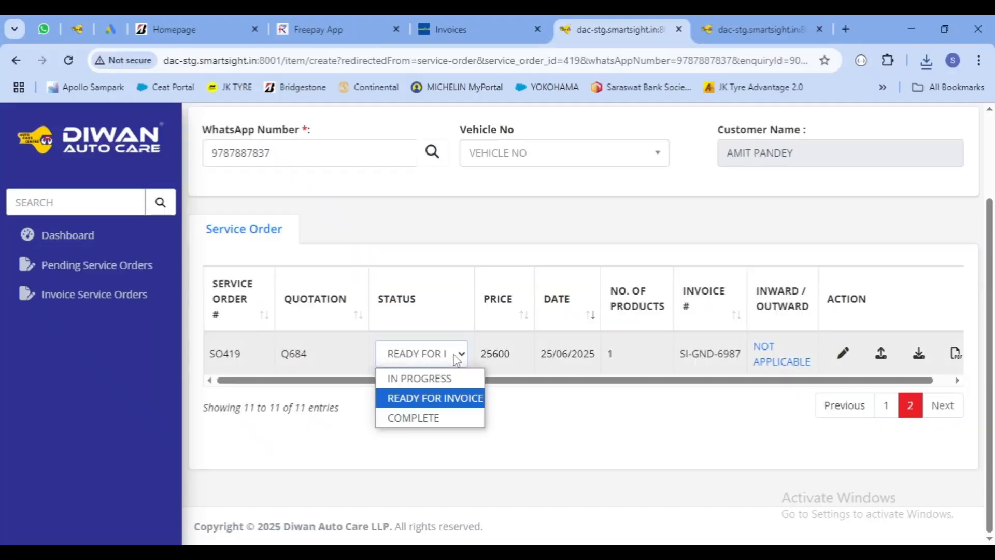
click(425, 419)
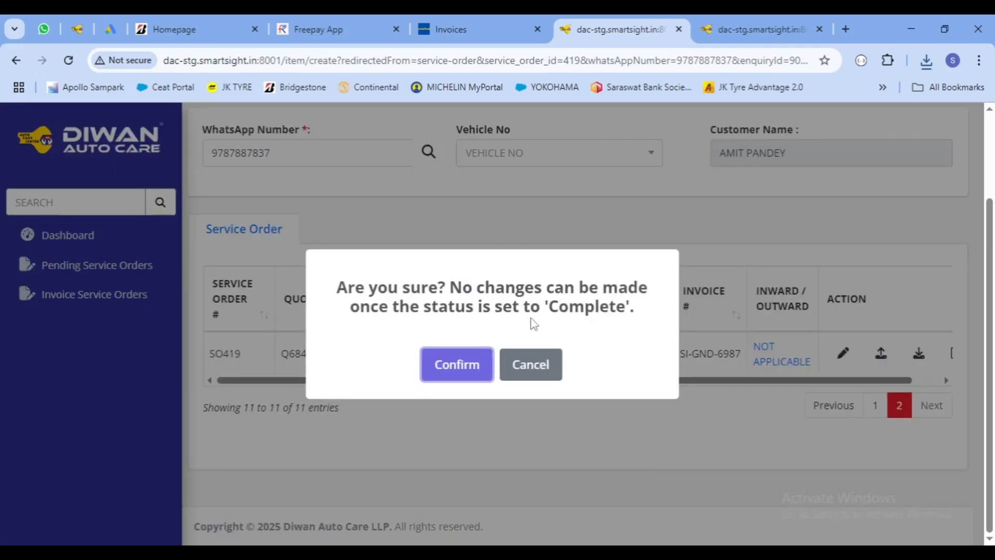
click(463, 364)
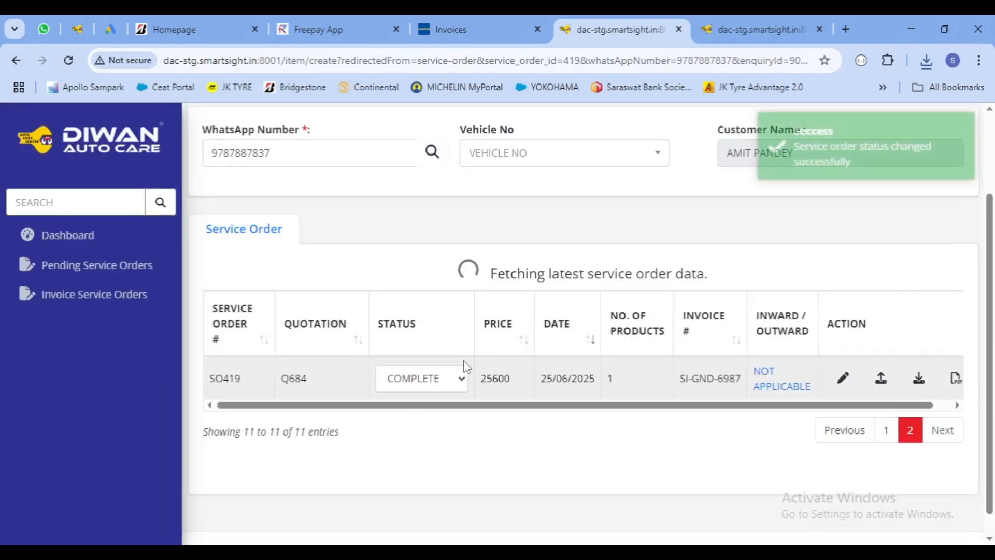
Step: Go to page 2 of the service order list to see SO419's full row
scroll(463, 364, down, 2)
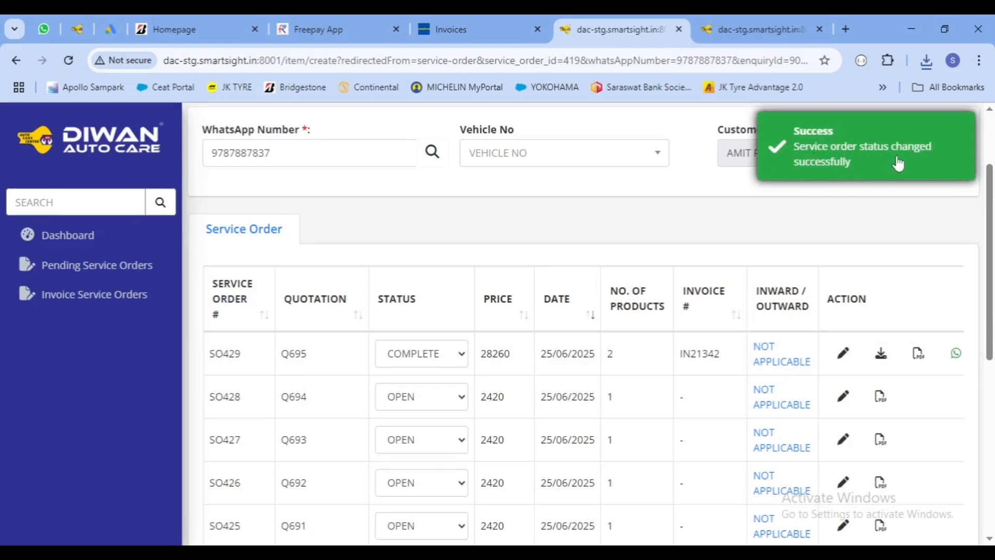
scroll(772, 303, down, 2)
scroll(772, 303, down, 5)
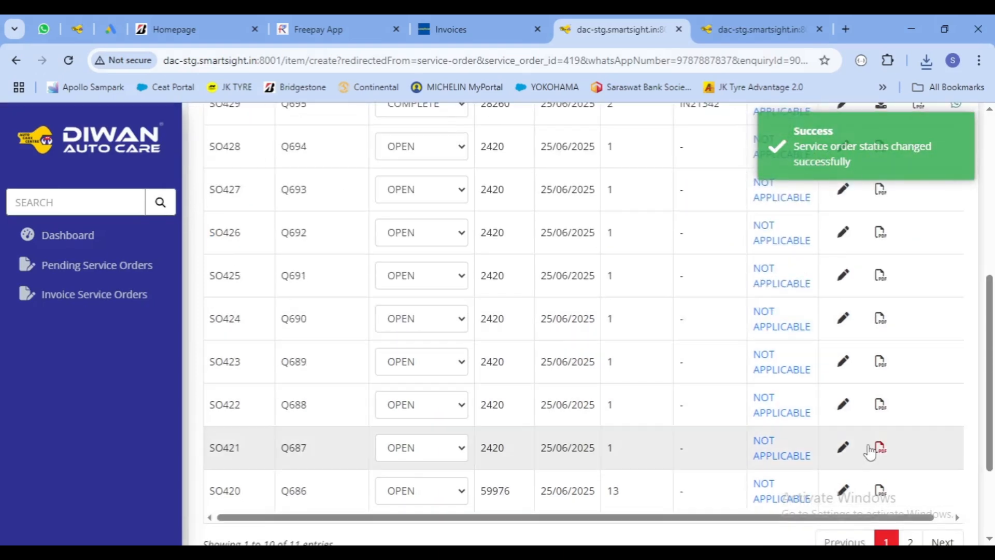
click(912, 407)
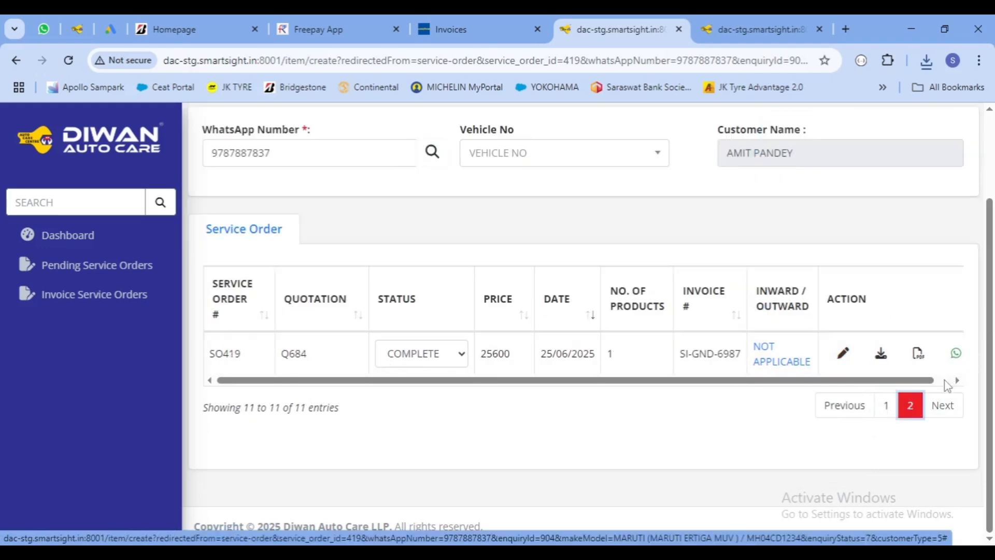
click(956, 381)
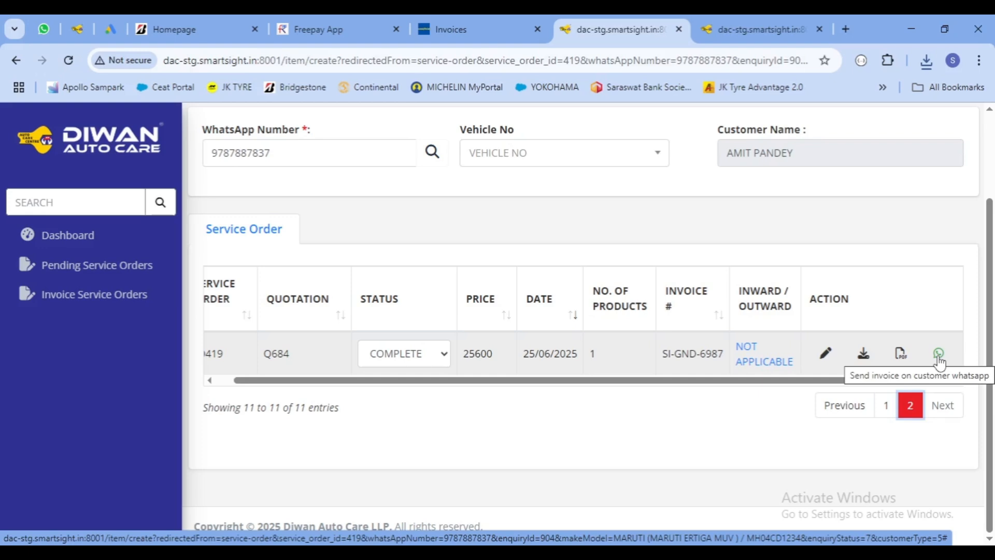
Step: Send SO419's invoice SI-GND-6987 via WhatsApp; the portal reports it was already sent on 2025-06-30
drag(542, 382, 680, 380)
click(937, 357)
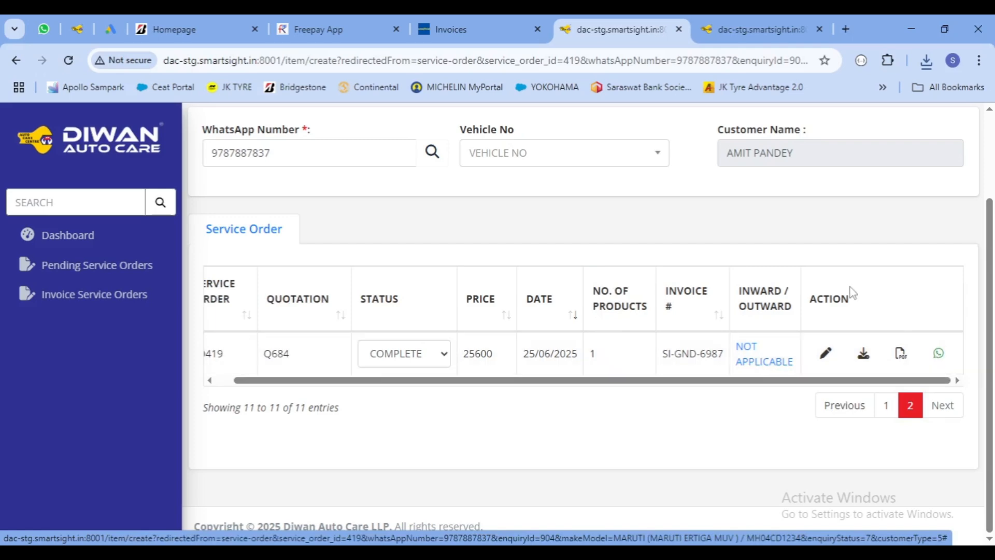
scroll(852, 293, up, 2)
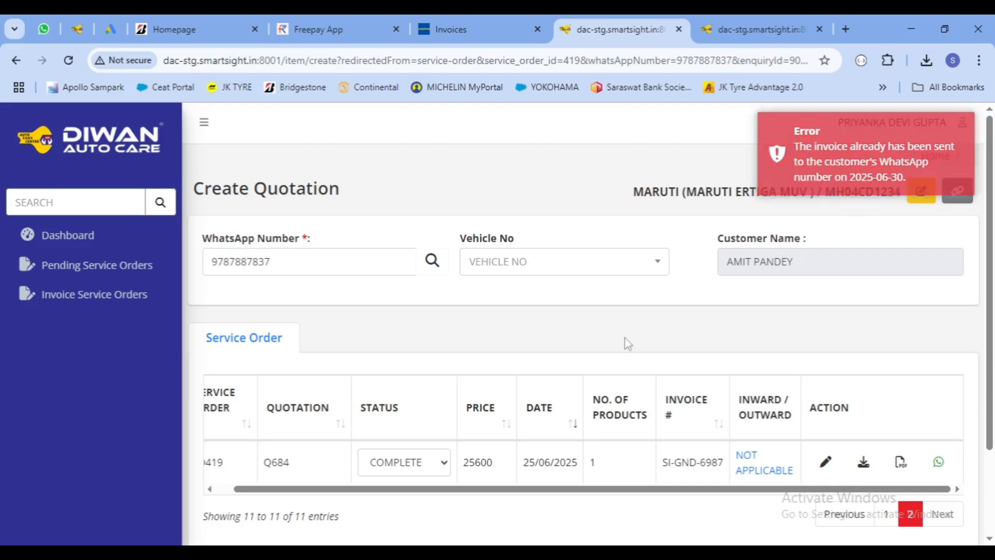
scroll(627, 337, down, 1)
scroll(627, 326, down, 3)
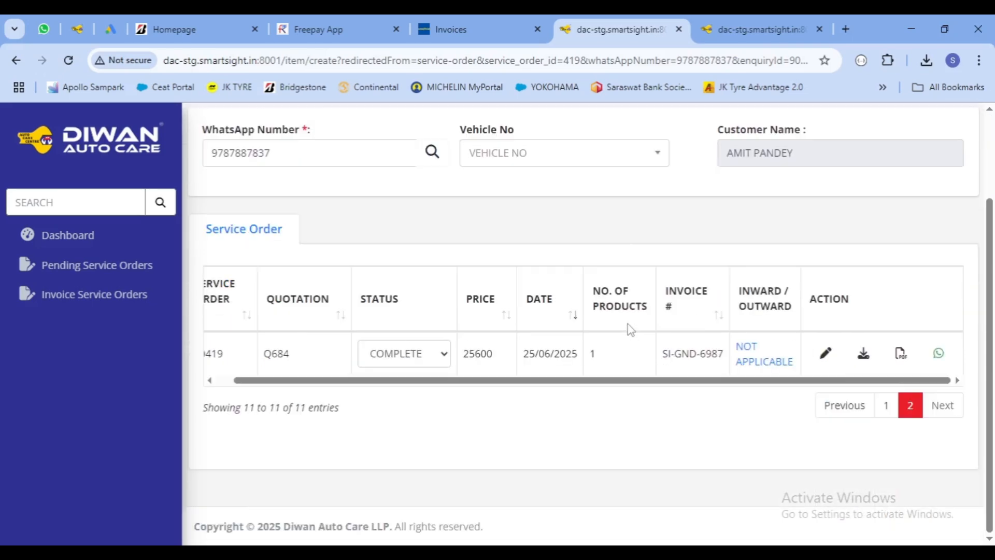
scroll(501, 333, up, 4)
Step: Check Pending Service Orders, then view the Invoice Service Orders list showing SO419 COMPLETE at 25600
click(127, 274)
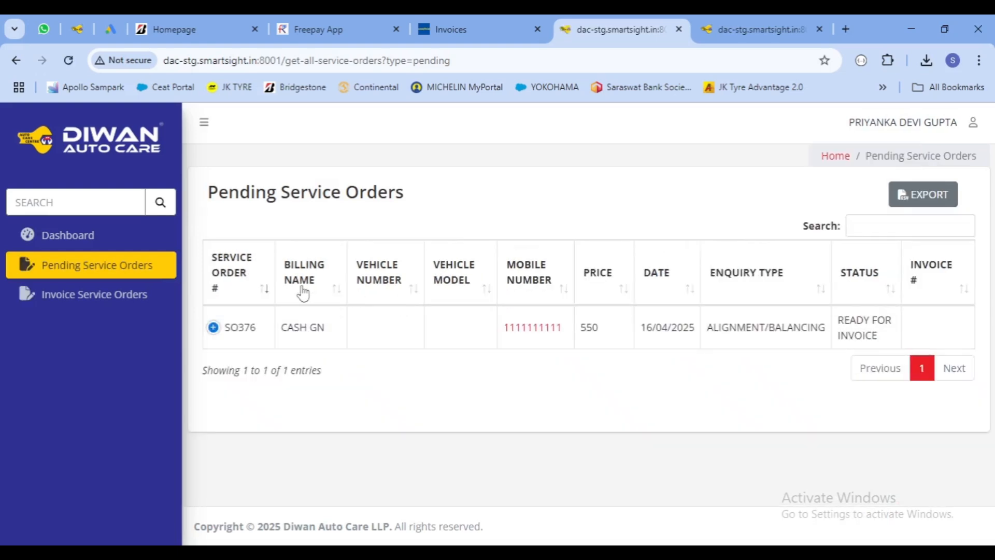
click(116, 305)
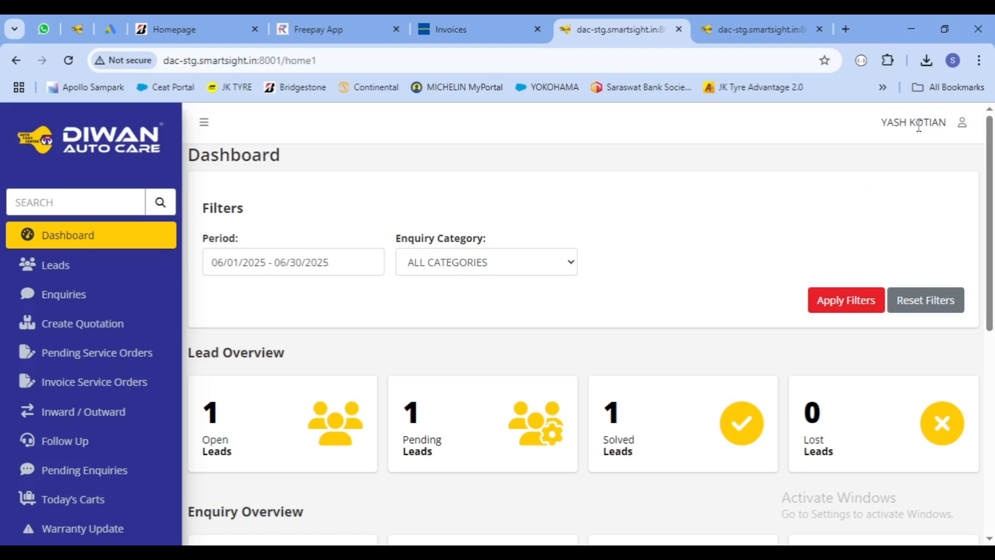
click(85, 385)
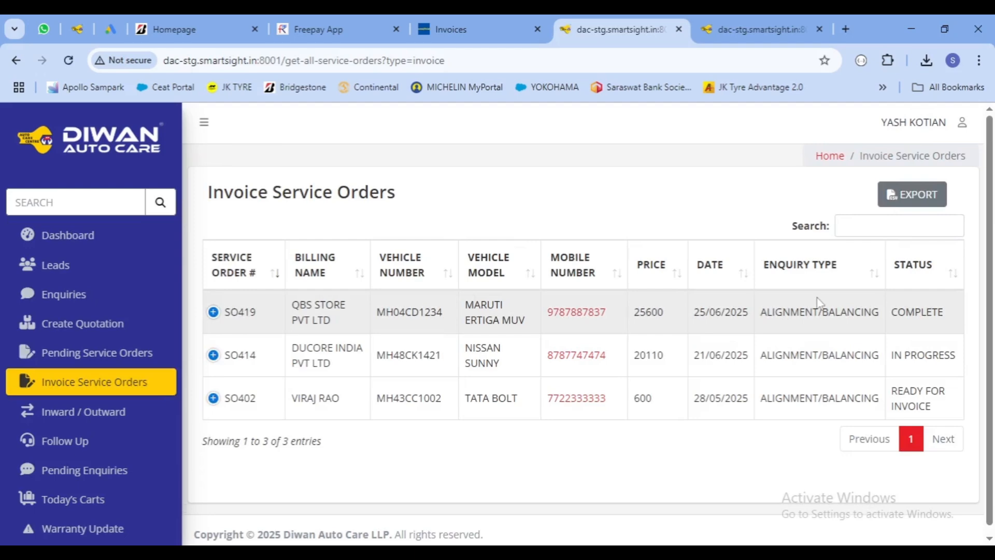
Step: Expand SO419 in the invoiced orders list and open it for editing
double_click(912, 311)
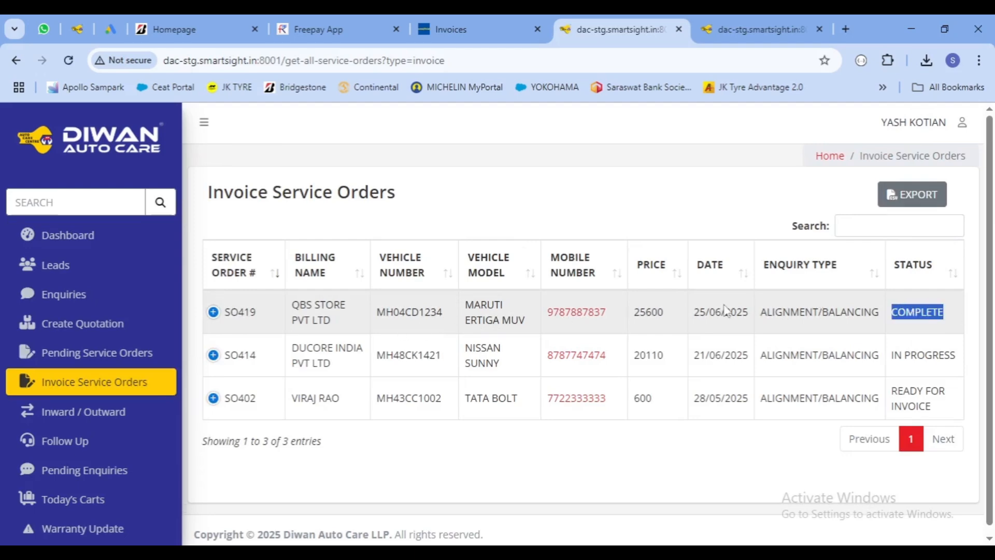
click(213, 311)
click(218, 417)
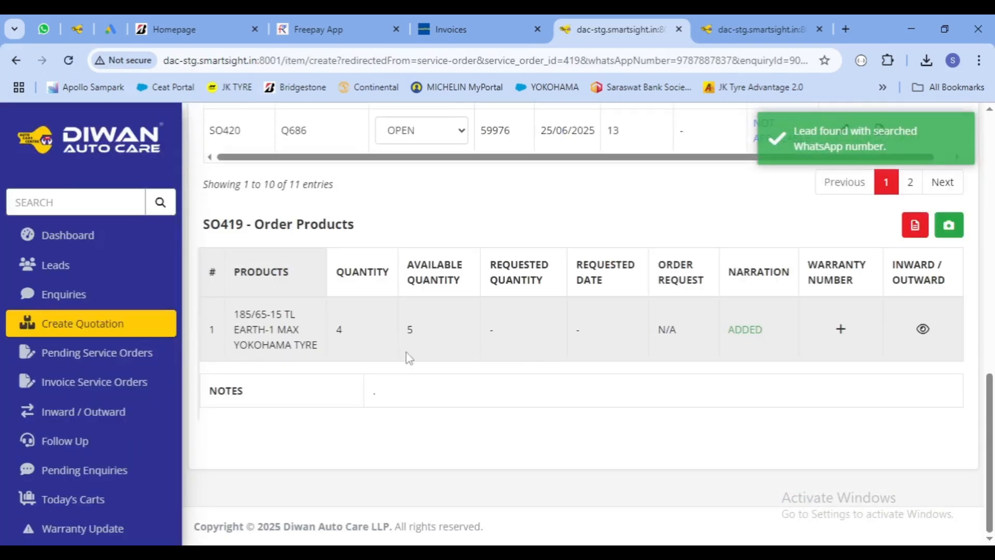
scroll(691, 329, up, 8)
scroll(691, 328, down, 3)
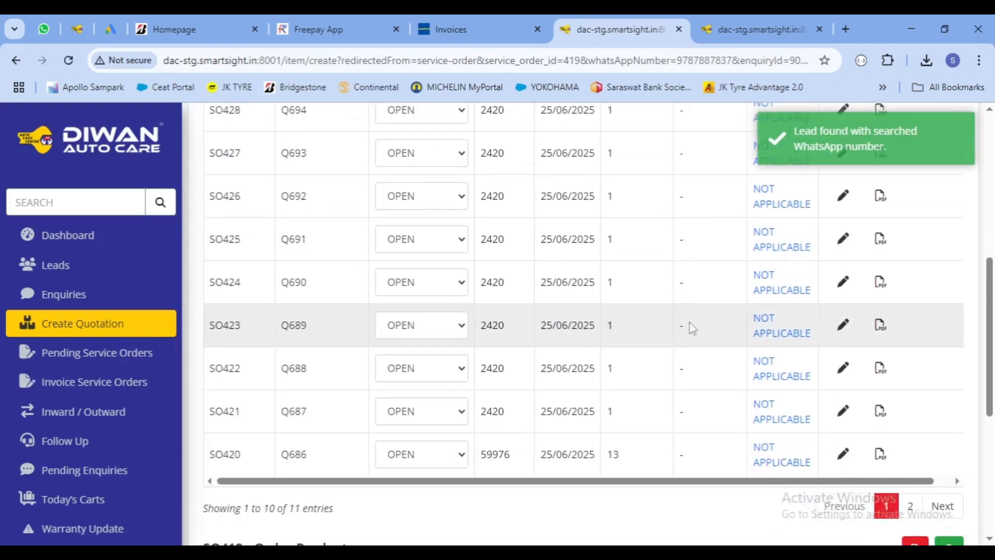
Step: Go to page 2 of the service order list to review SO419's order products
click(909, 483)
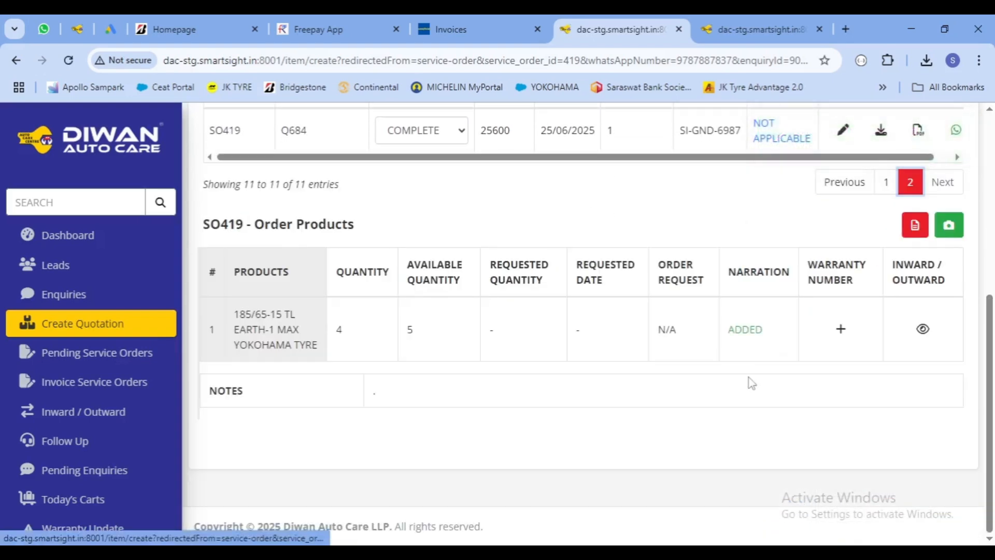
scroll(708, 289, up, 2)
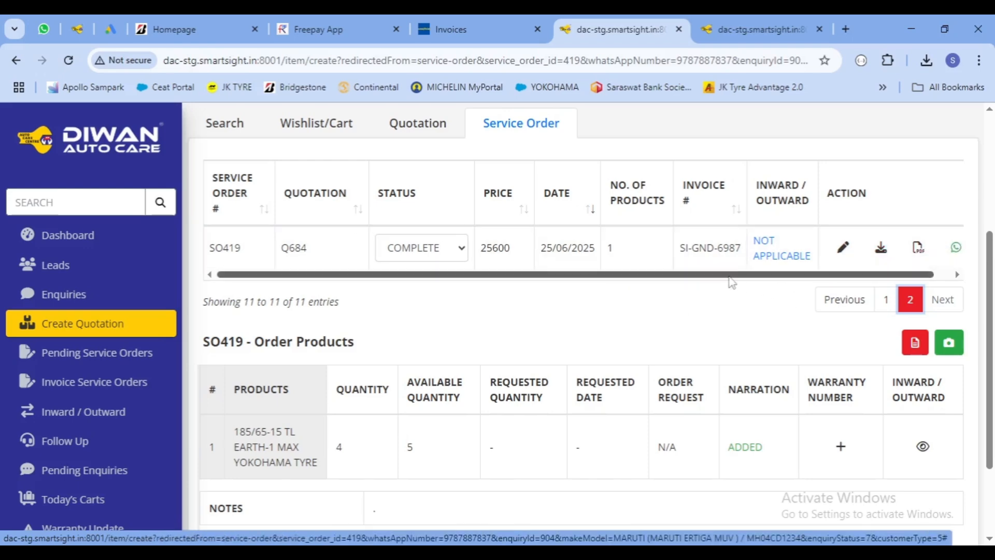
scroll(669, 327, up, 2)
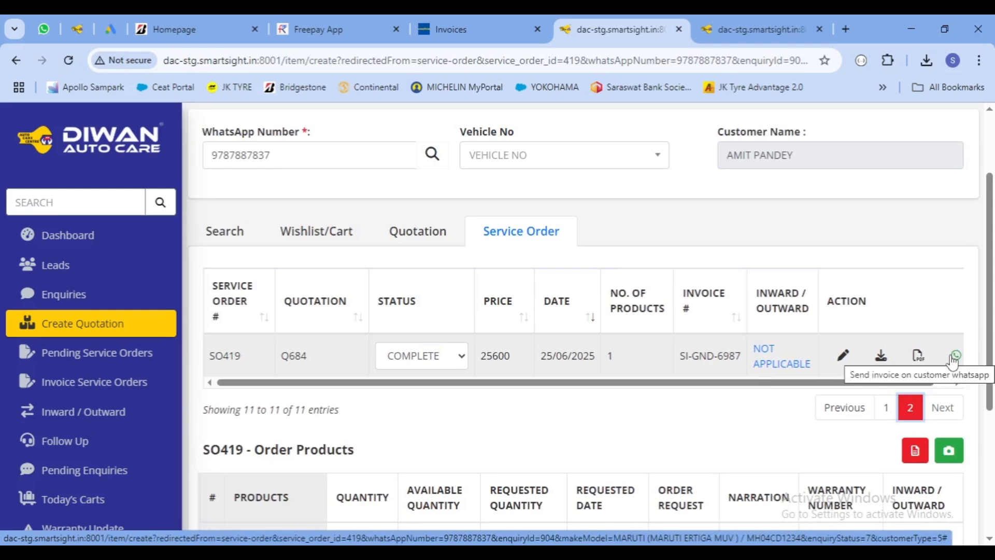
scroll(678, 416, down, 1)
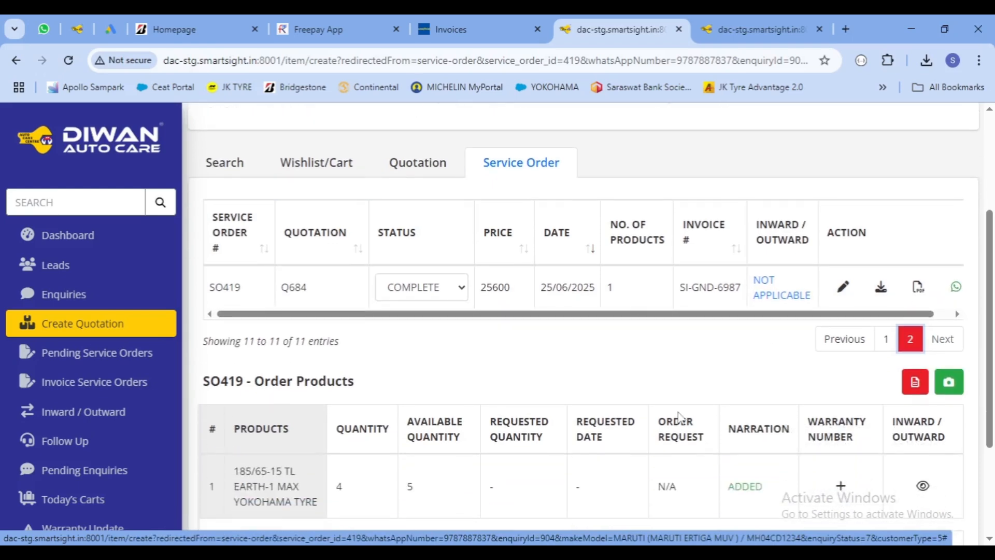
scroll(708, 378, up, 3)
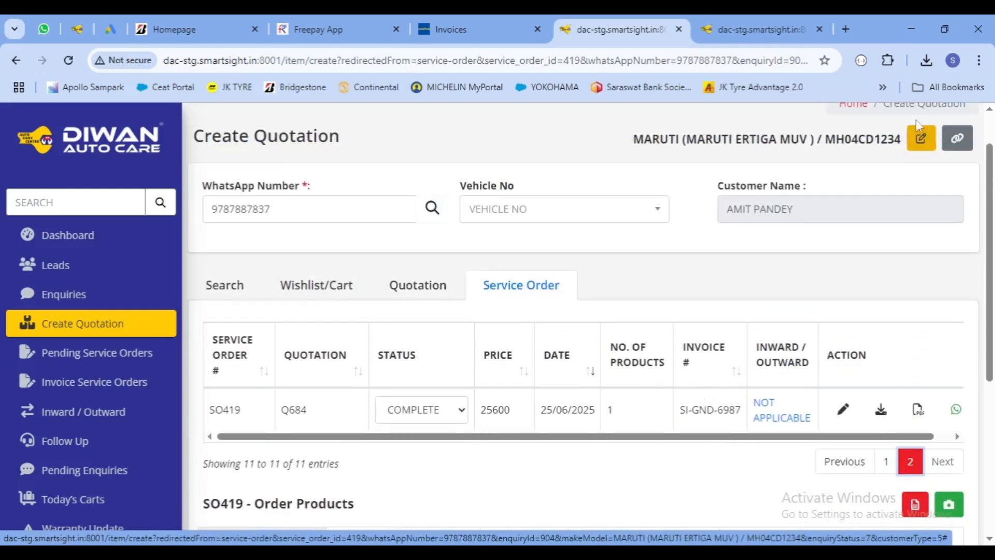
scroll(777, 307, down, 3)
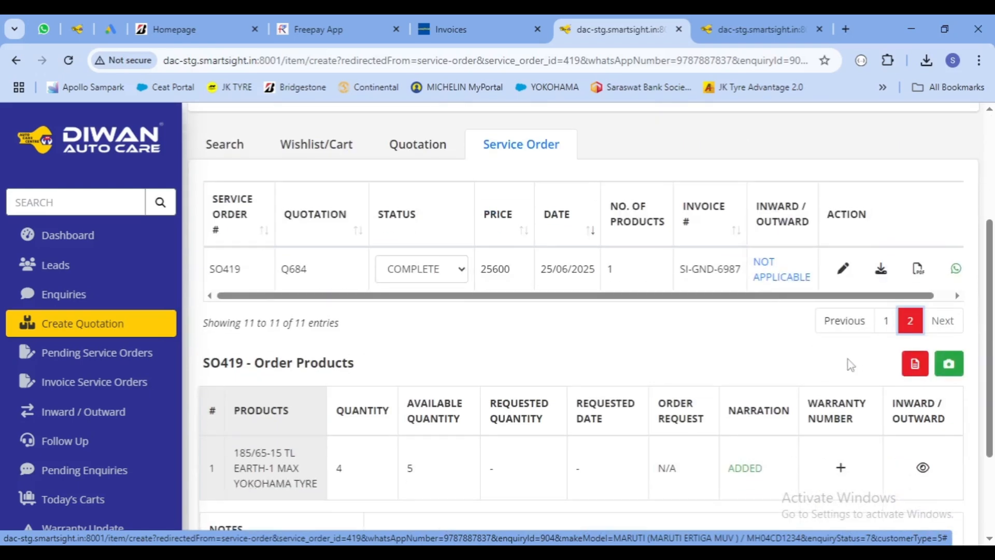
Step: Attach SI-AND-0525-242.pdf as alignment report and SI-GND-6987.pdf as PUC report, and save
click(914, 365)
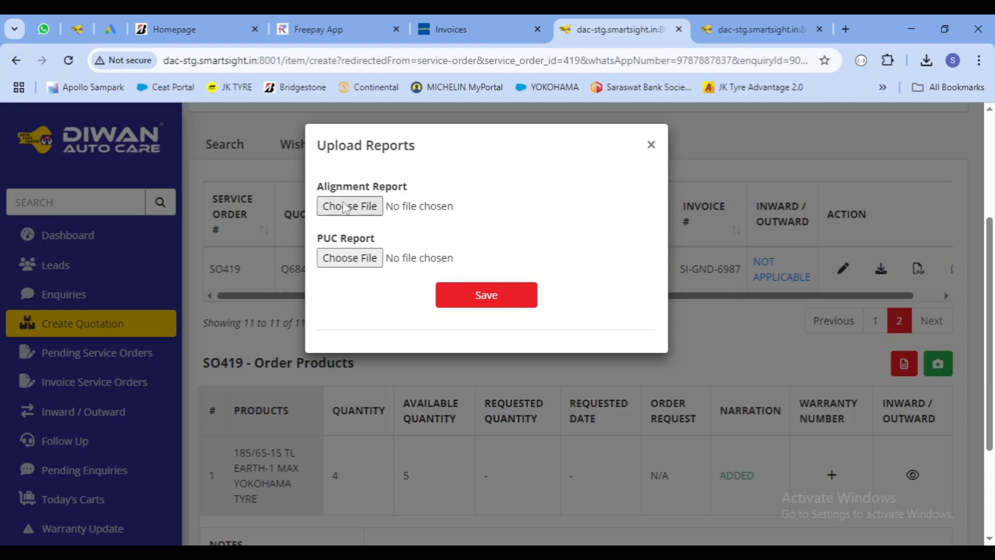
click(346, 211)
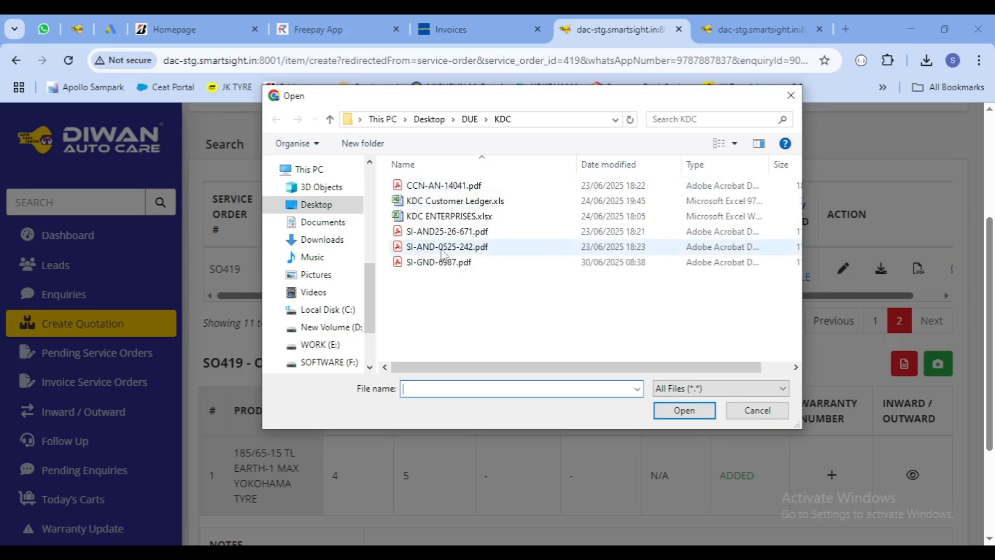
double_click(443, 248)
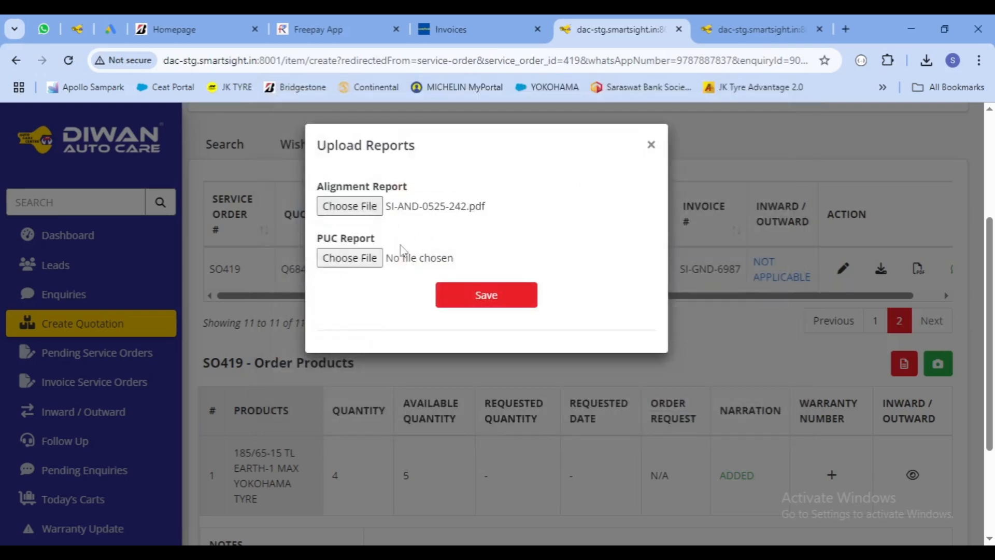
click(351, 258)
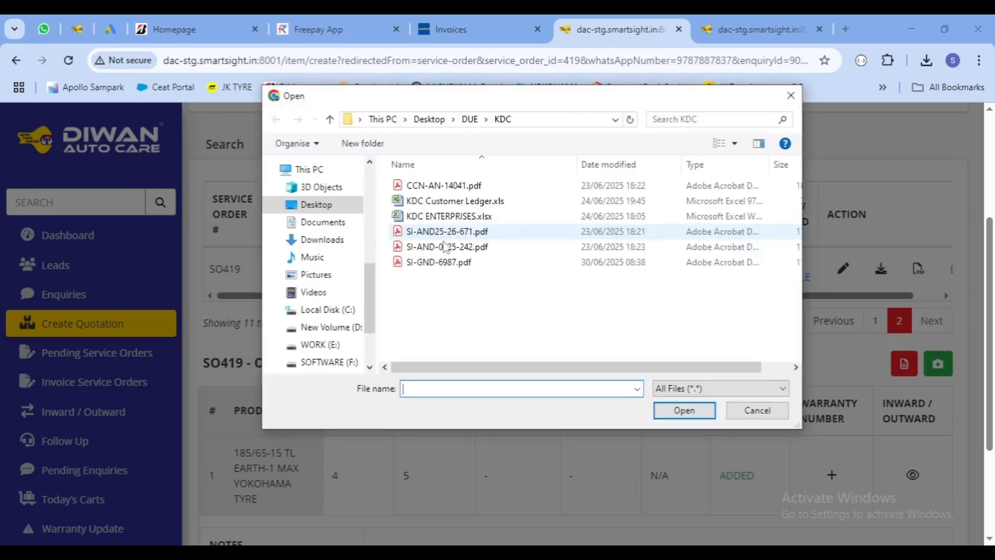
double_click(454, 263)
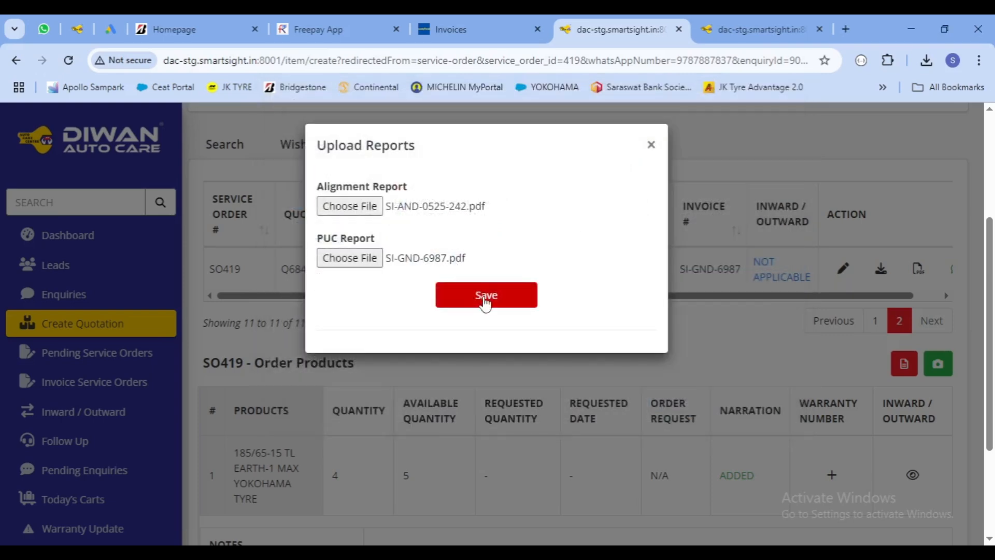
click(485, 301)
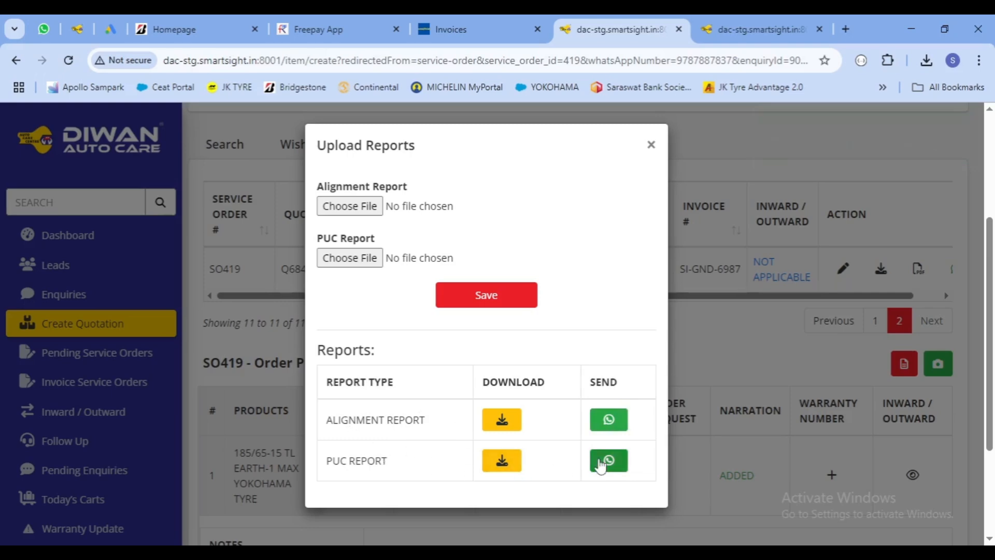
click(650, 144)
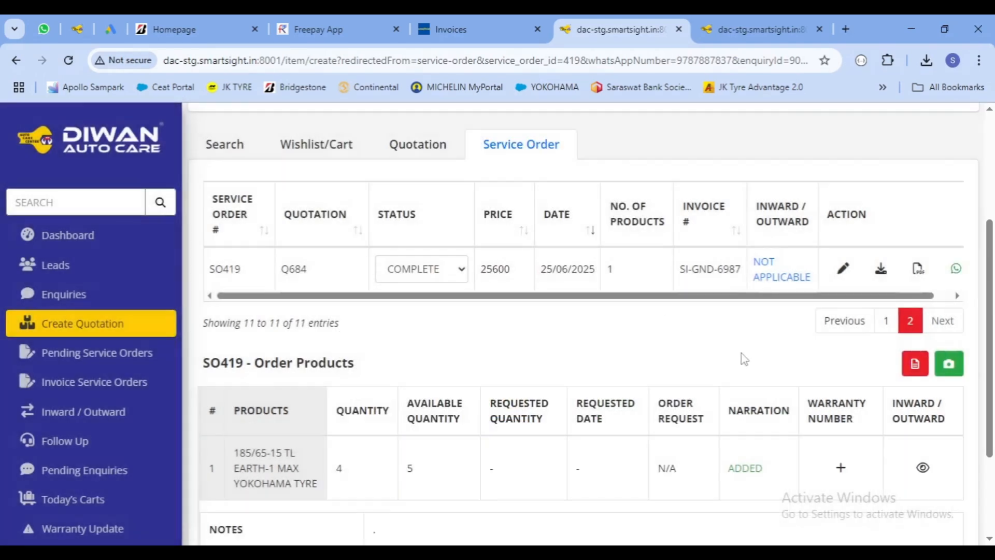
Step: Recheck the Upload Reports form, then start and cancel a service checklist image upload
click(915, 366)
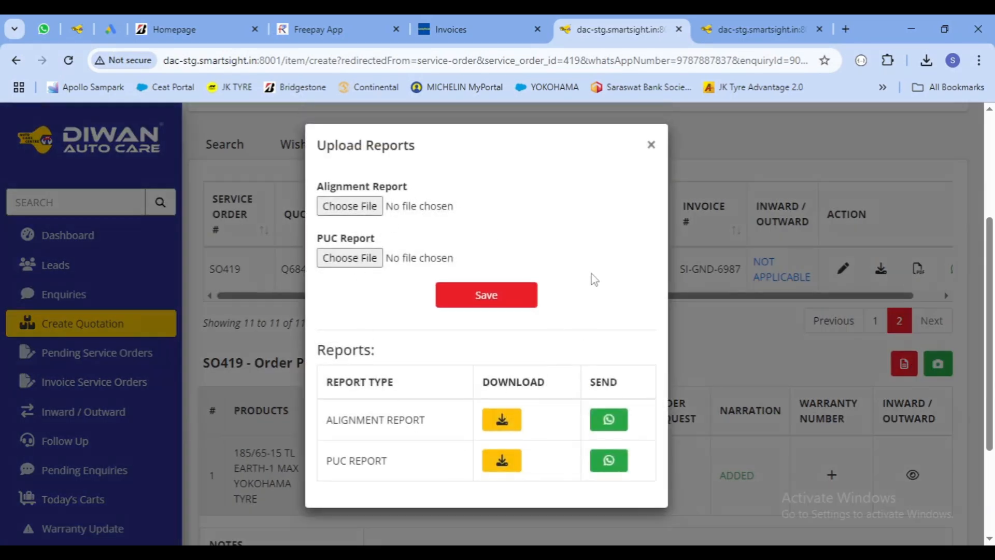
click(651, 146)
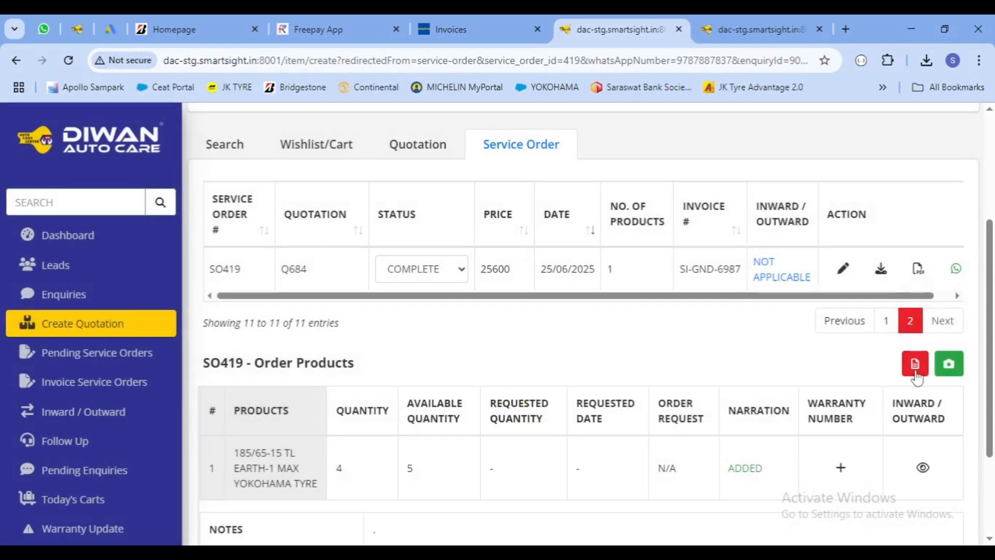
click(955, 375)
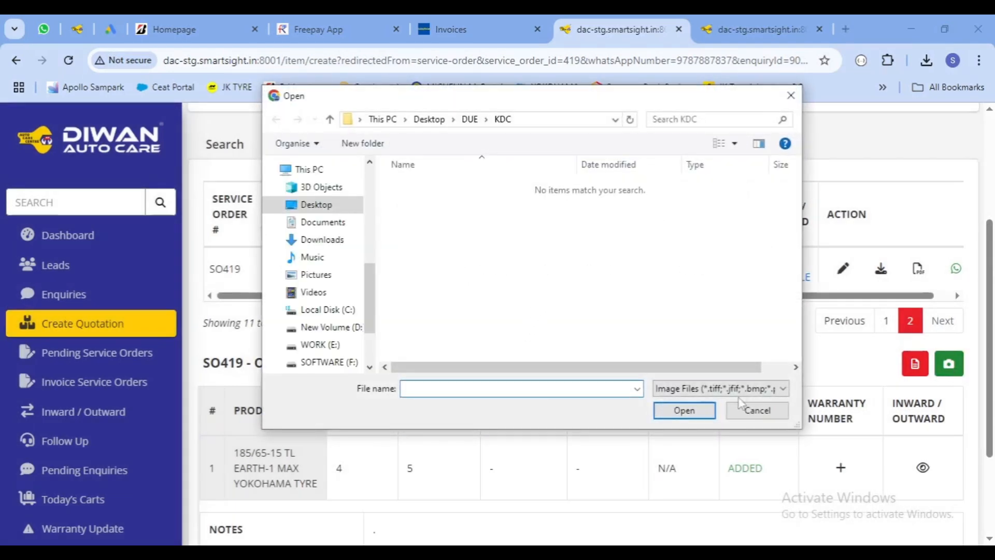
click(757, 410)
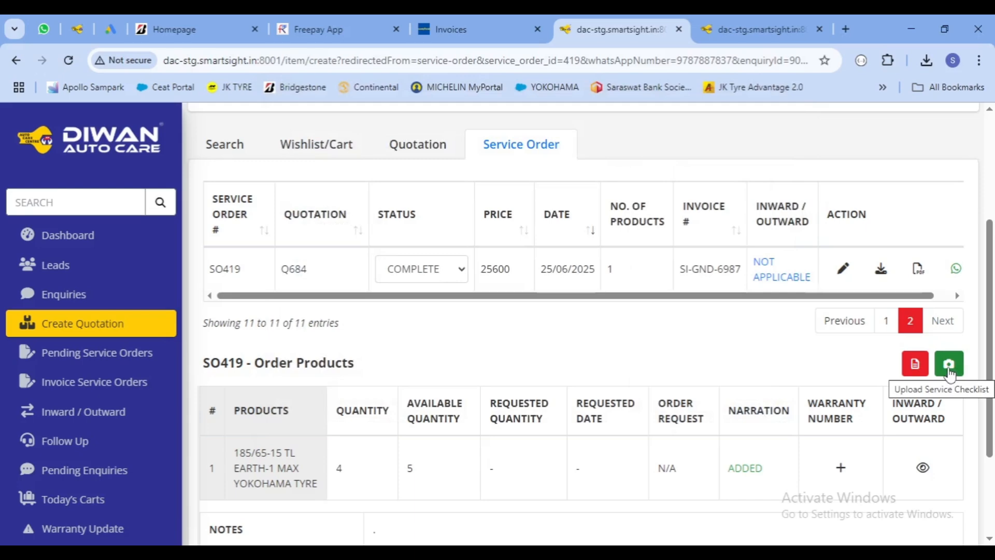
Step: Upload the tyre photo from Pictures as SO419's service checklist image and preview it
click(949, 372)
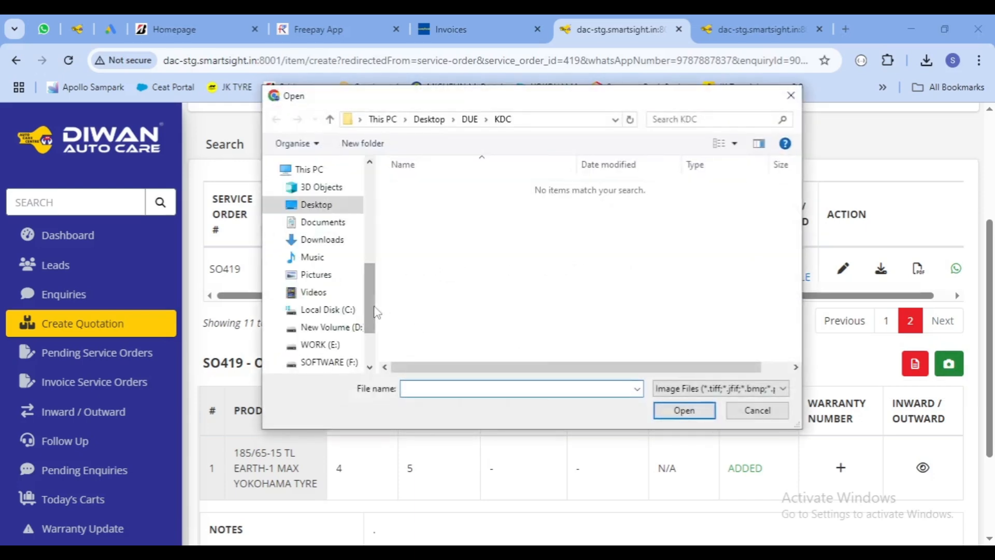
click(338, 223)
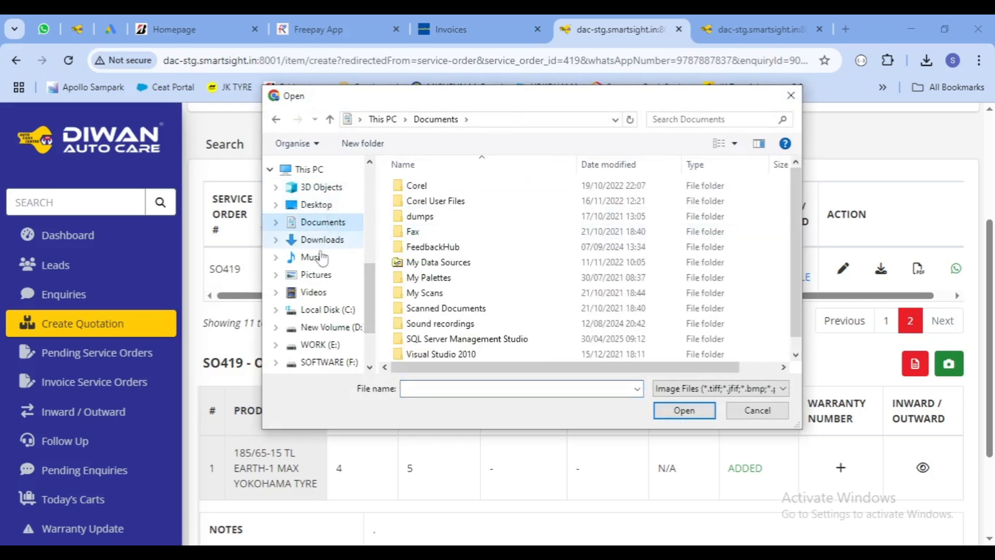
click(317, 275)
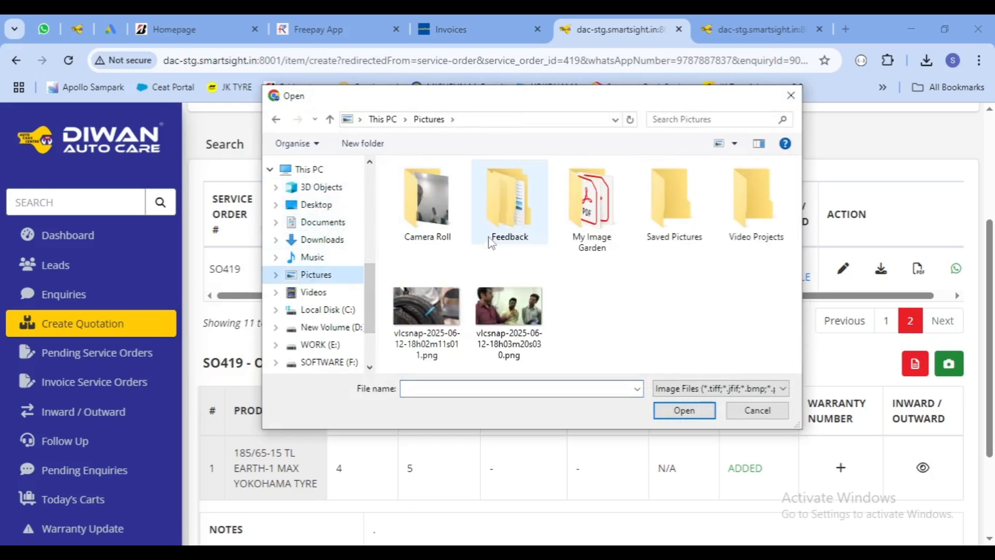
double_click(437, 310)
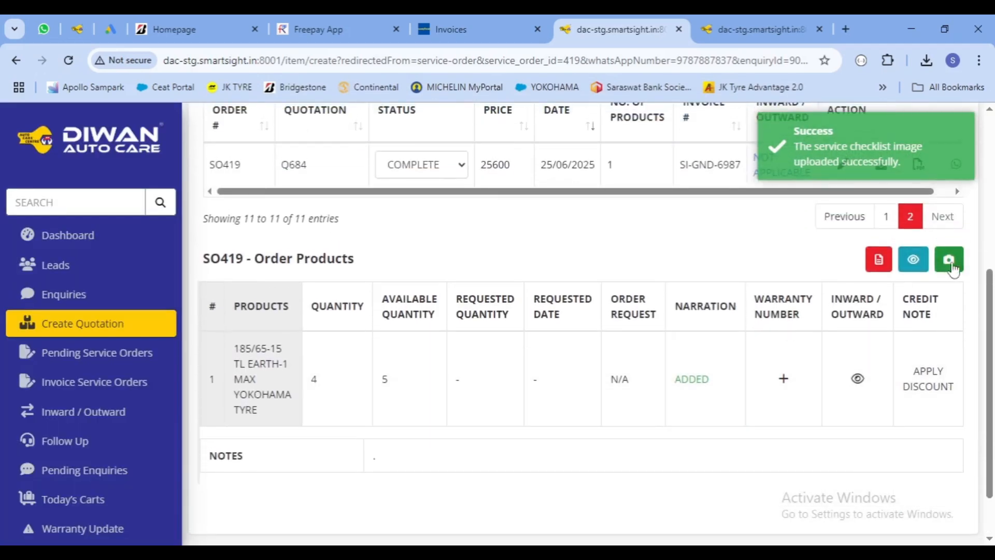
click(912, 261)
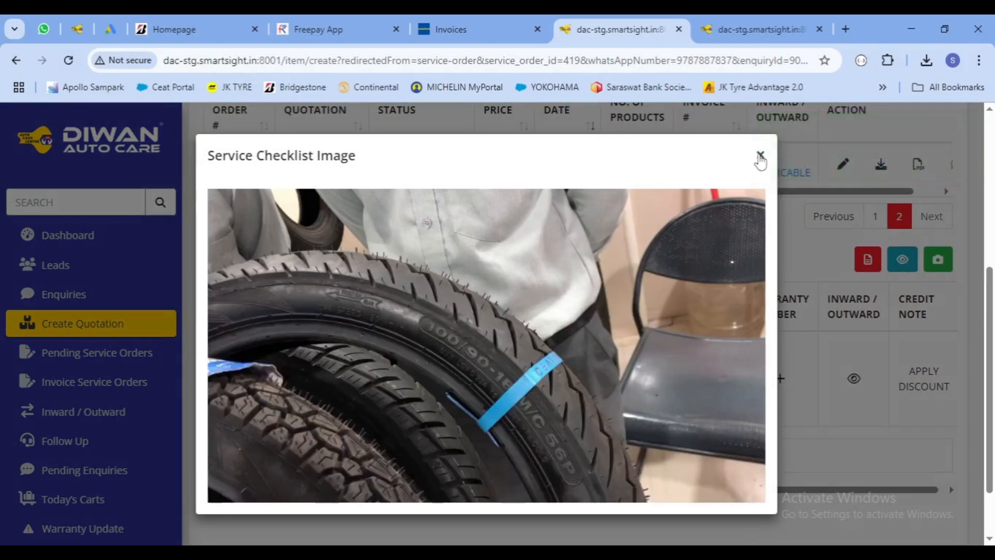
click(760, 155)
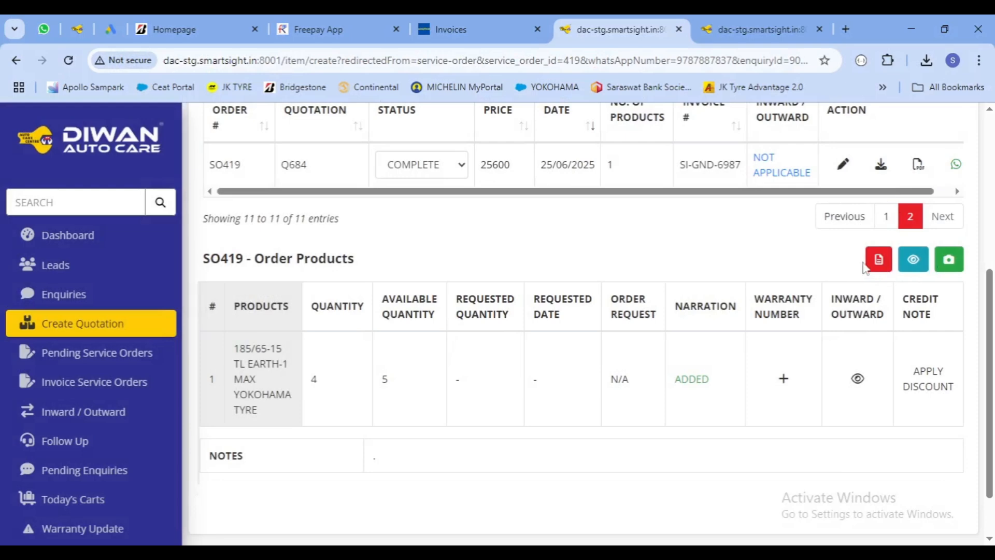
Step: Scroll through SO419's Create Quotation page to review the completed order
scroll(781, 288, up, 5)
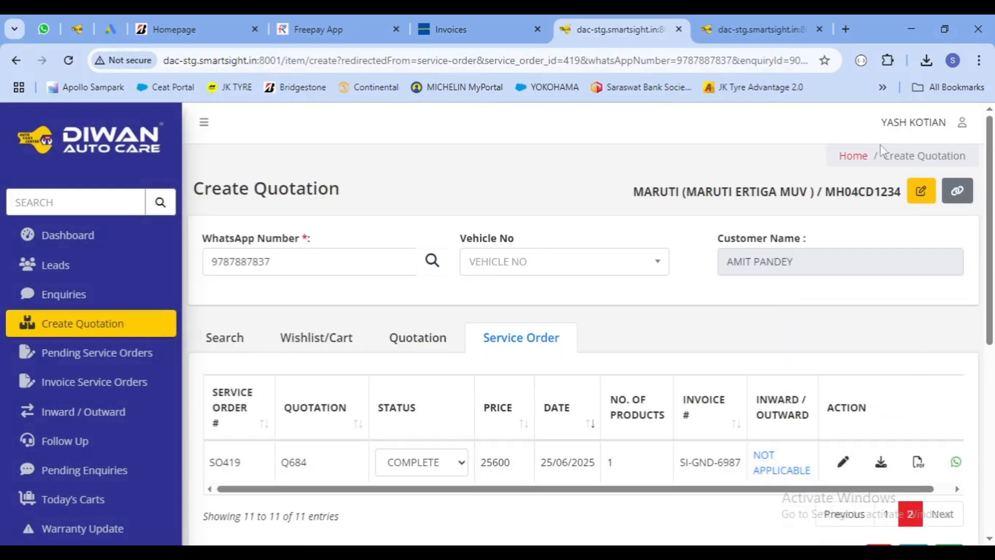
scroll(751, 378, down, 3)
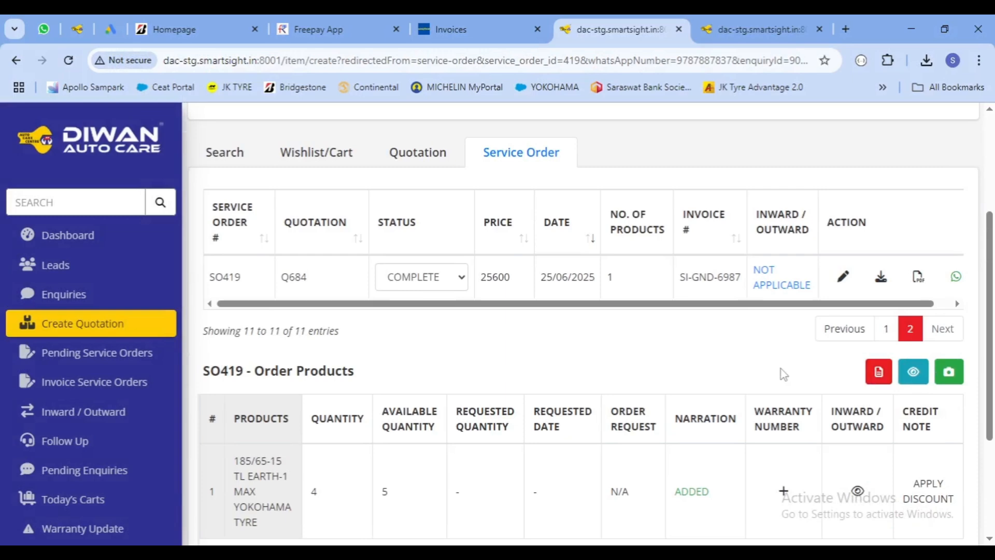
scroll(784, 375, up, 3)
scroll(784, 374, down, 1)
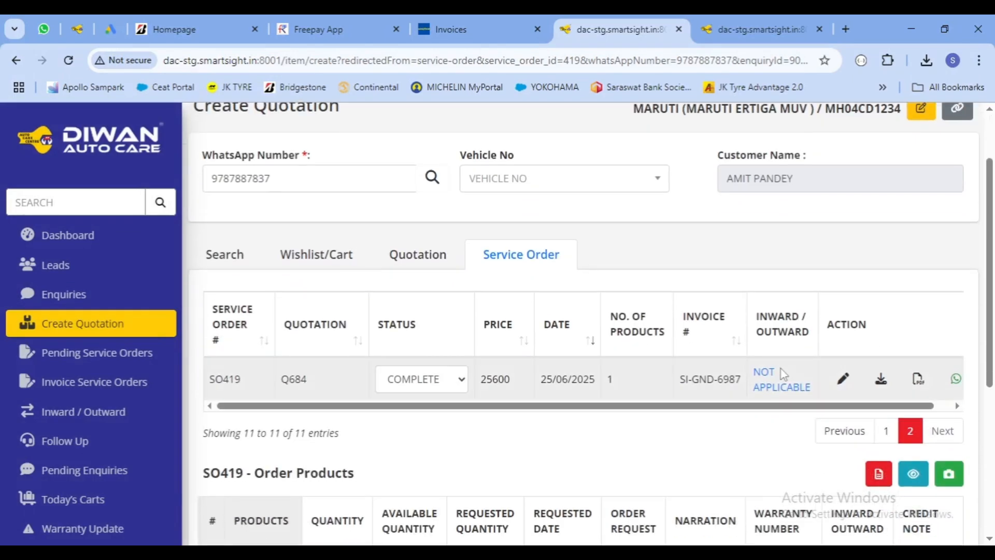
scroll(720, 425, down, 2)
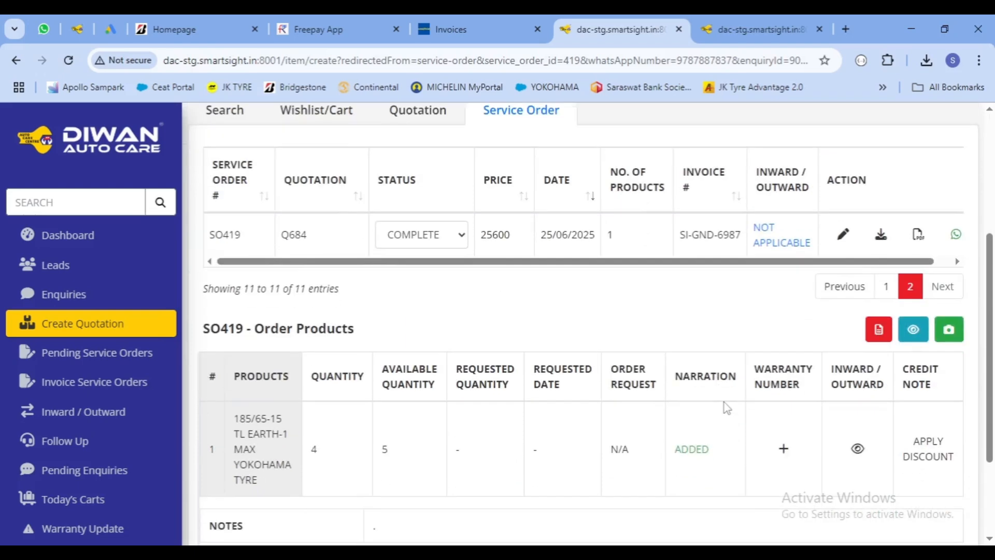
scroll(722, 404, up, 1)
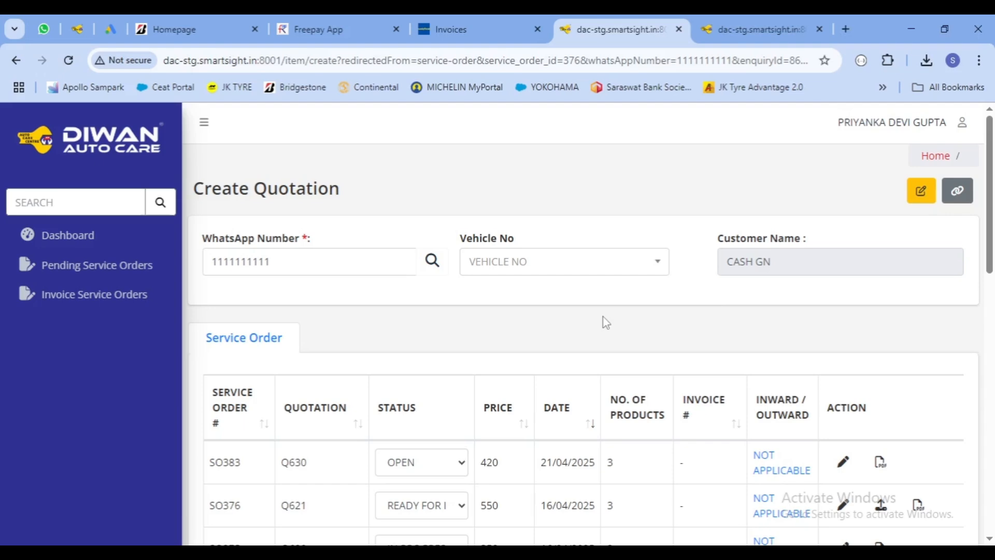
Step: Look at SO376's Upload Reports form without uploading, then open the Invoice Service Orders list
scroll(602, 316, down, 5)
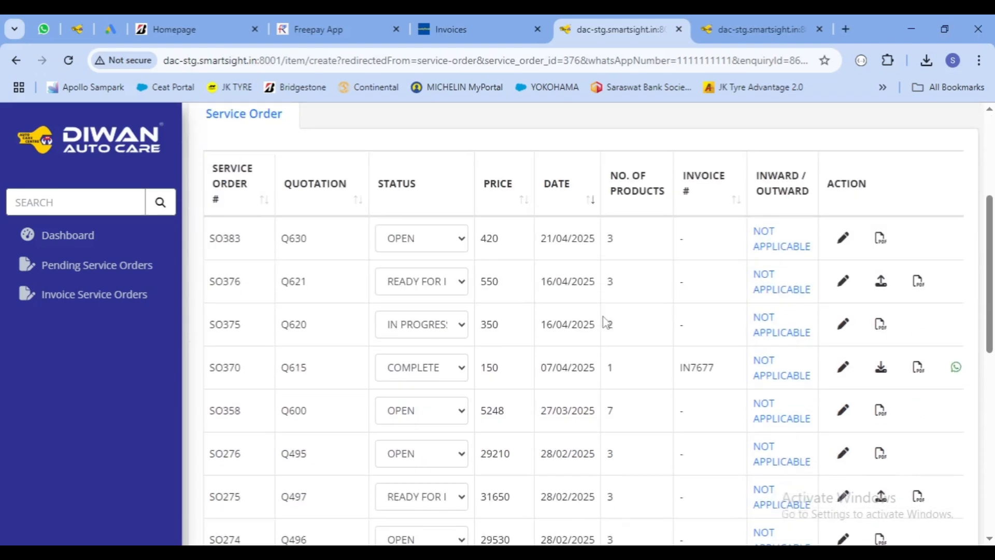
scroll(602, 316, down, 4)
scroll(602, 316, up, 10)
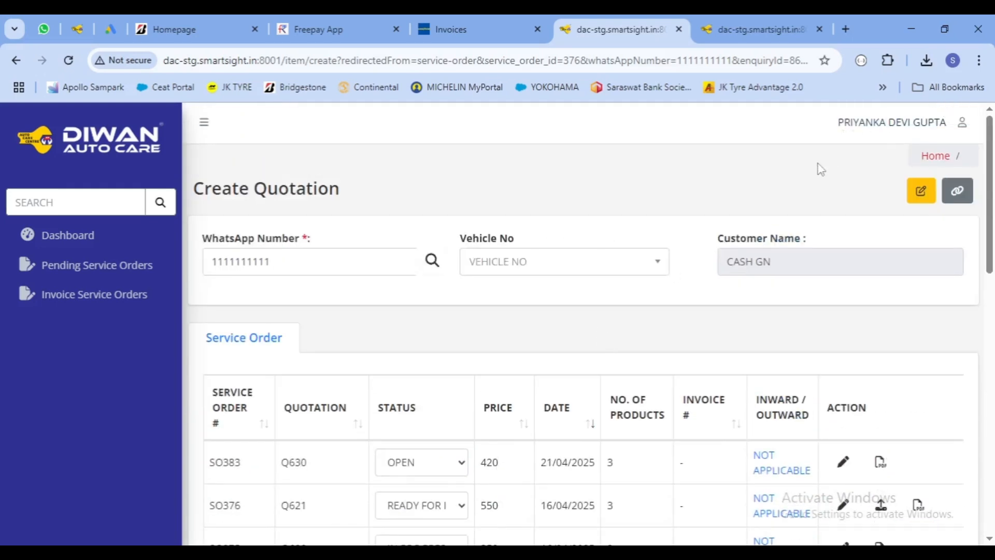
scroll(818, 166, down, 6)
click(947, 317)
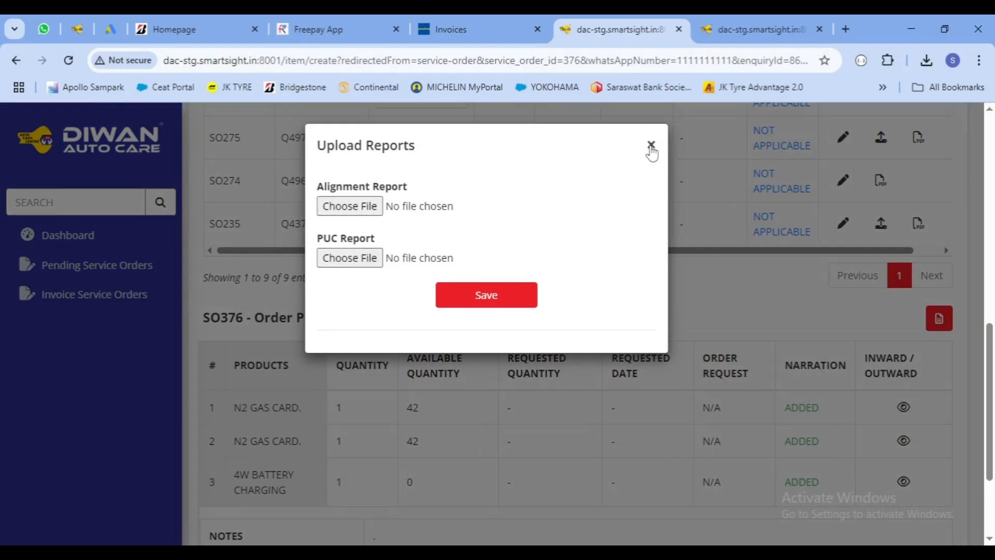
click(651, 146)
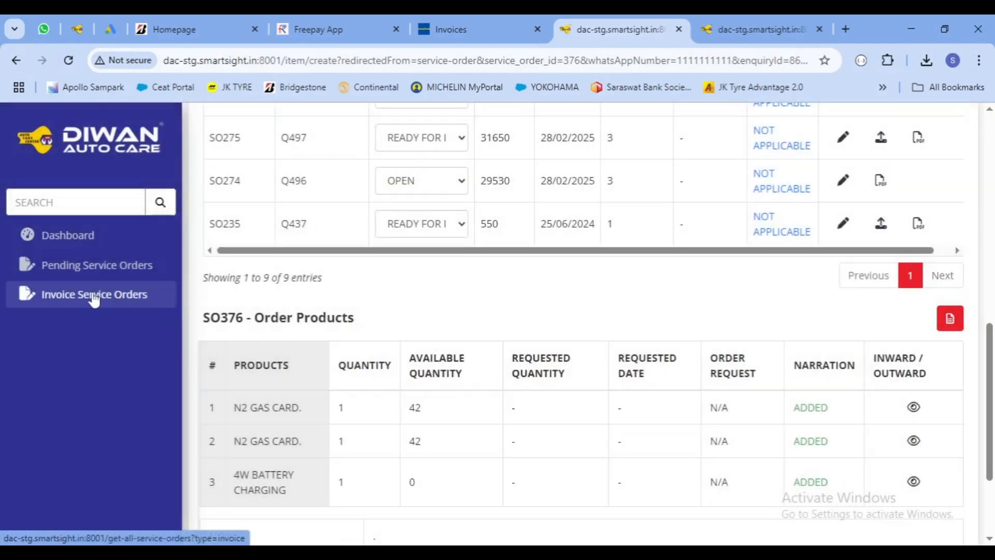
click(94, 297)
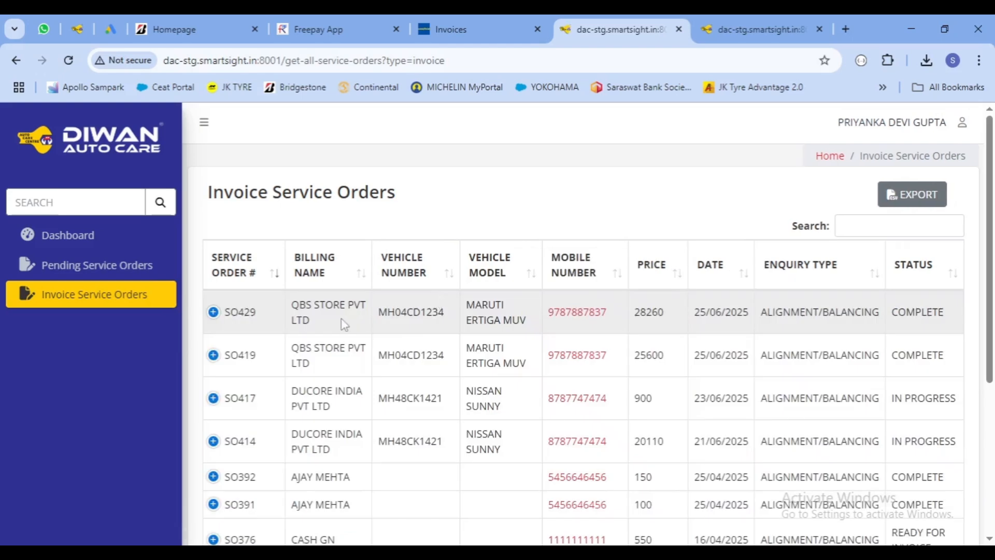
Step: Expand SO429, open it for editing, and bring up its Upload Reports form
click(213, 312)
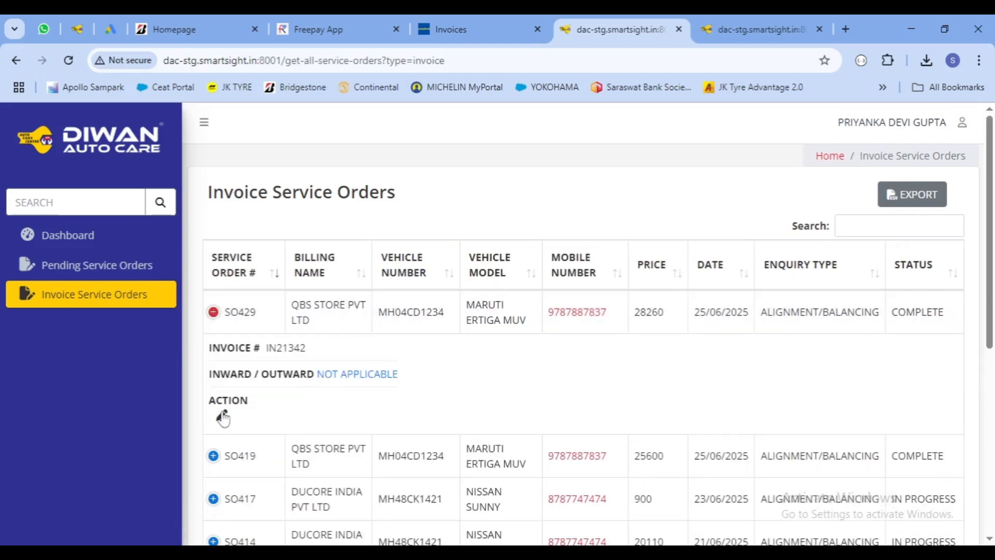
click(223, 415)
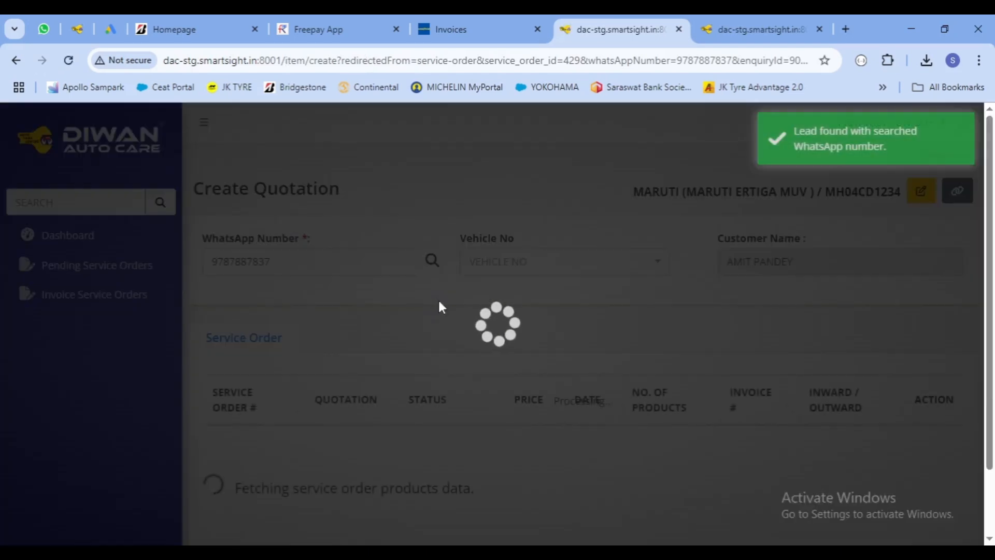
scroll(693, 312, up, 2)
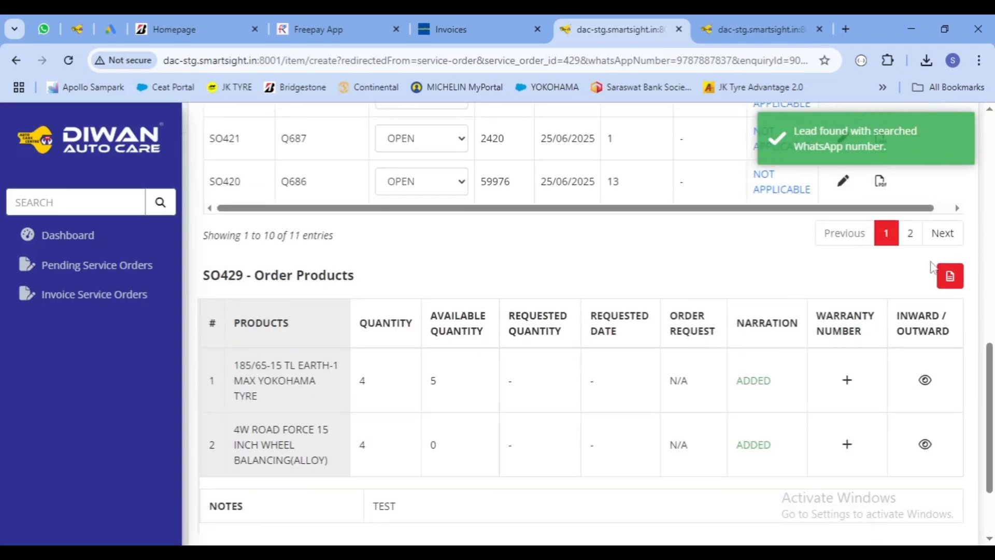
click(948, 275)
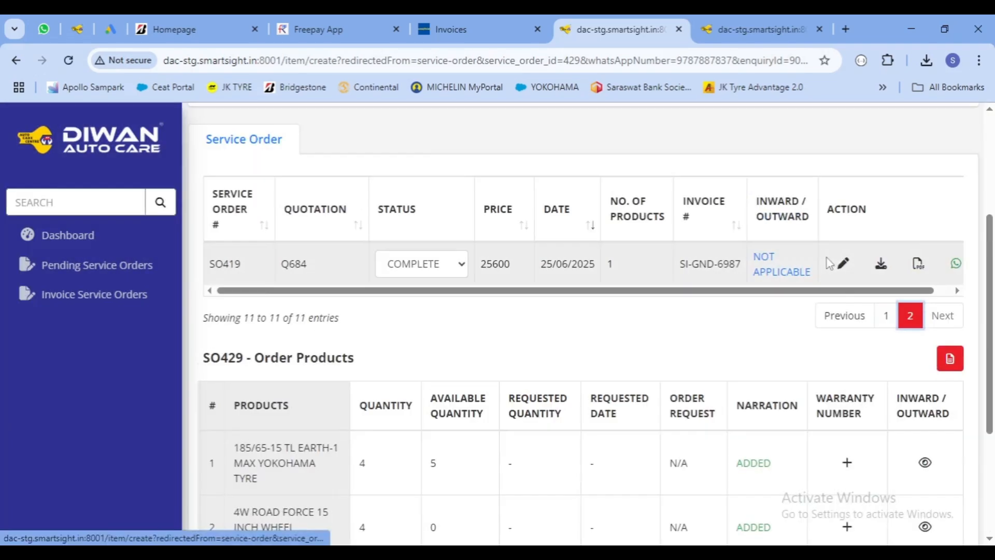
scroll(838, 262, down, 1)
scroll(798, 311, down, 2)
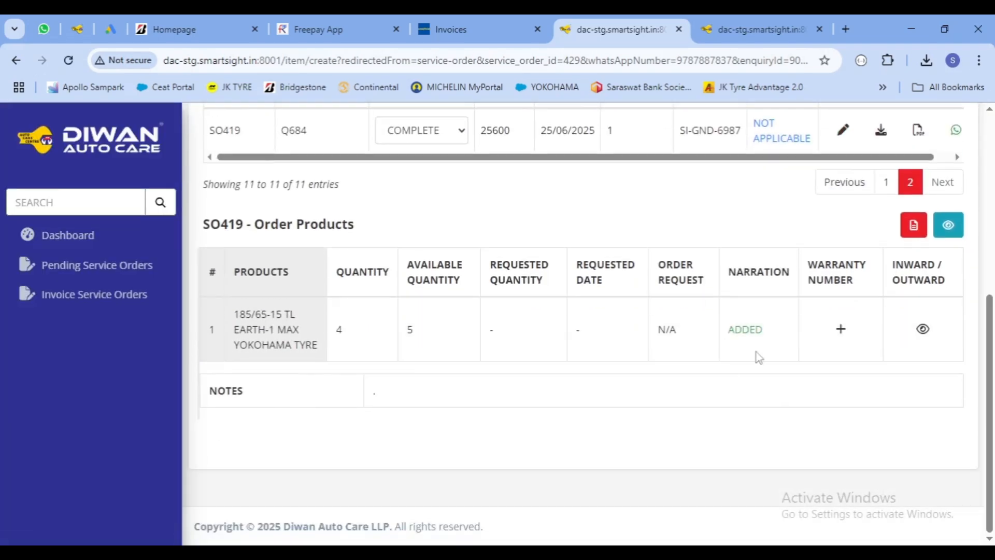
scroll(844, 326, up, 1)
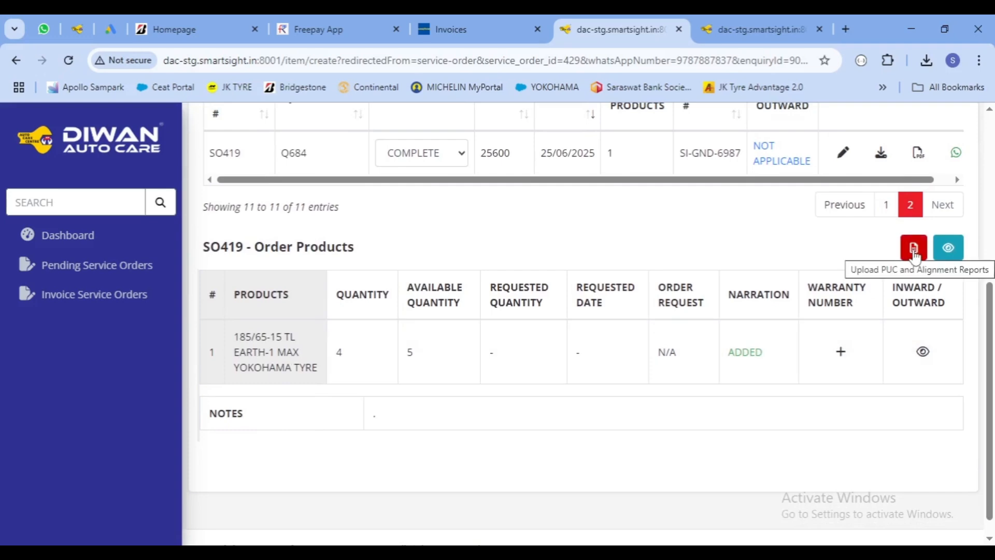
Step: Verify SO419's alignment and PUC reports and its service checklist image
click(914, 249)
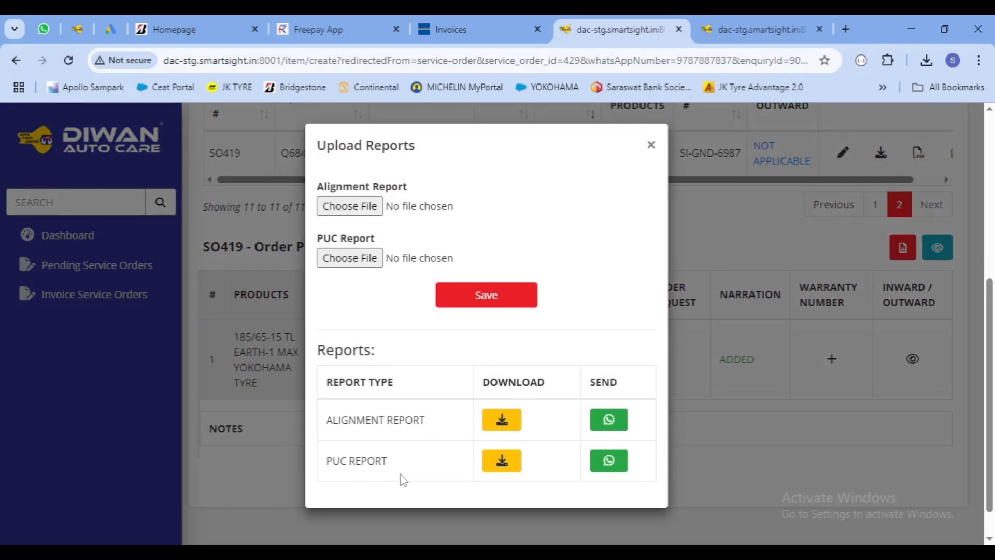
click(653, 148)
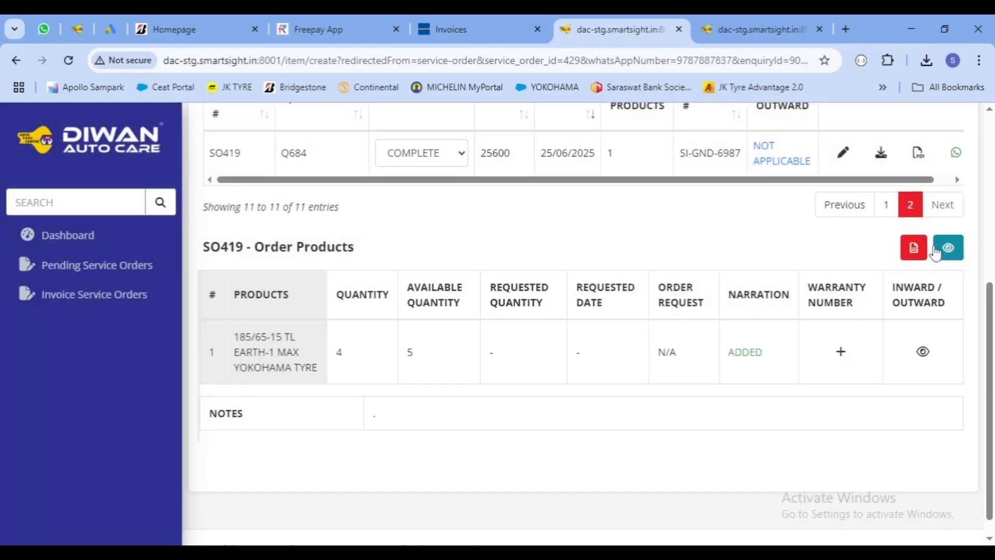
click(944, 257)
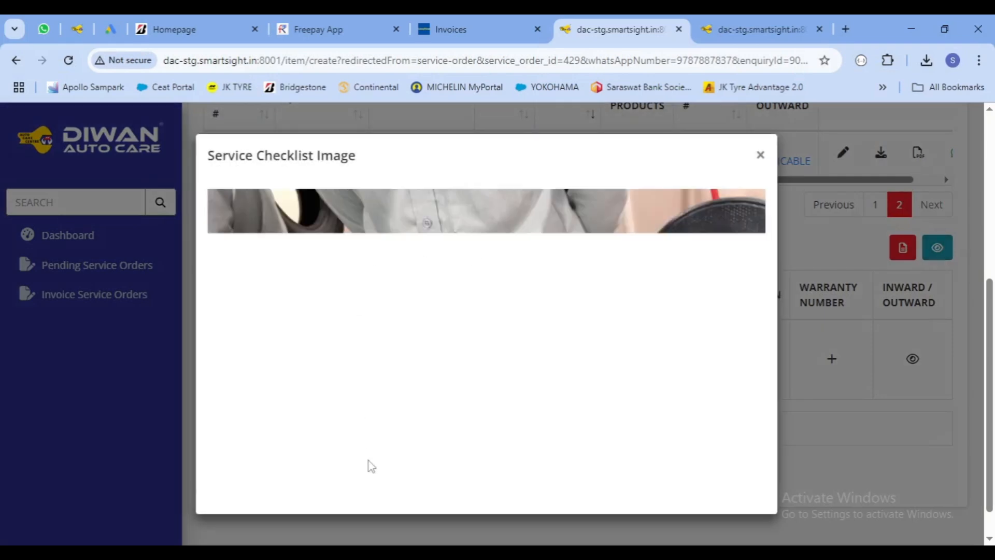
click(759, 157)
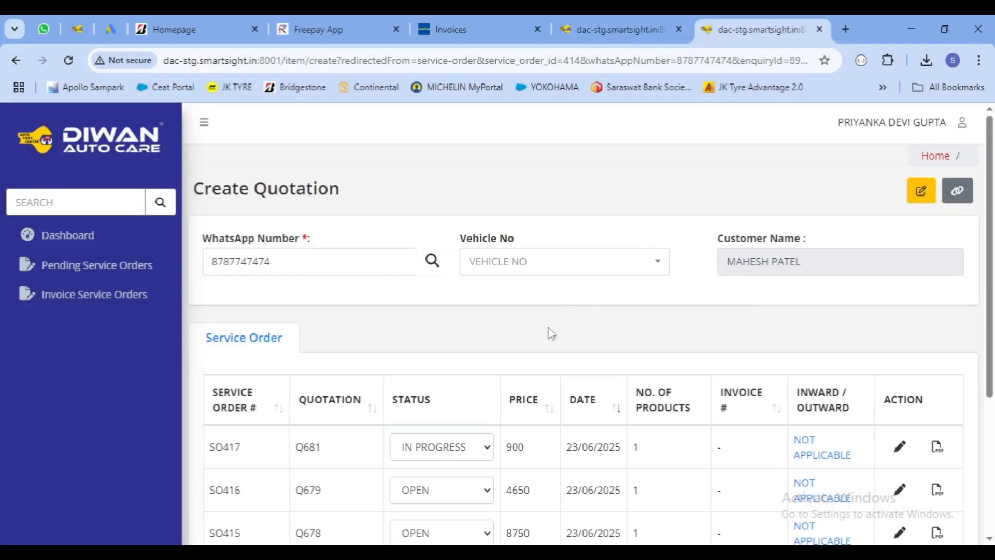
Step: Open SO416's order products, one 155/80-13 TL STURDO Bridgestone tyre, leaving its reports unchanged
scroll(551, 333, down, 4)
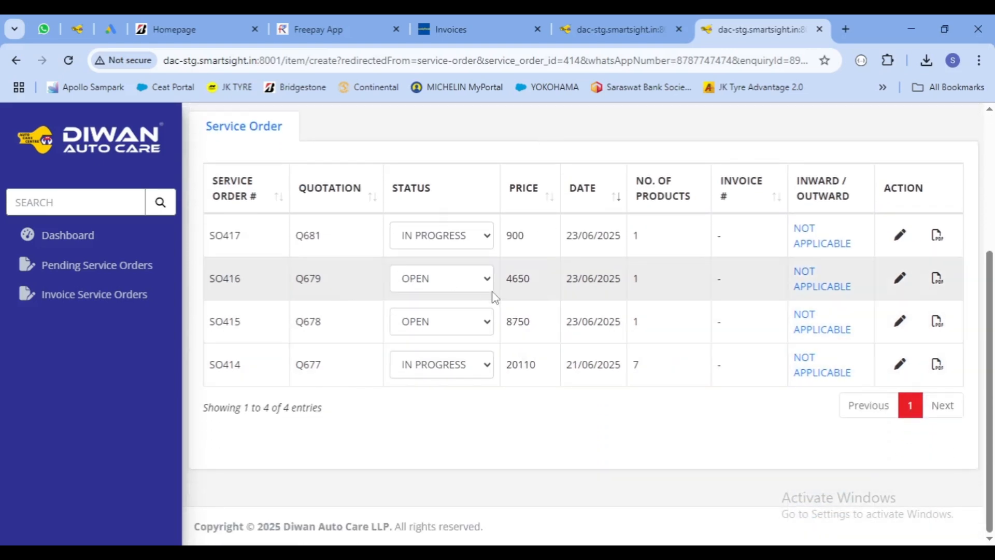
click(892, 277)
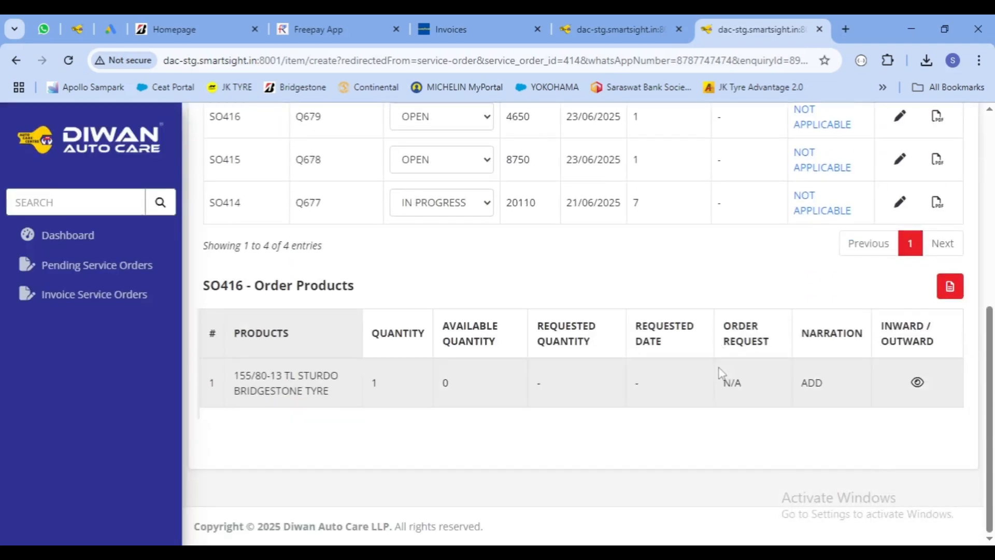
click(950, 290)
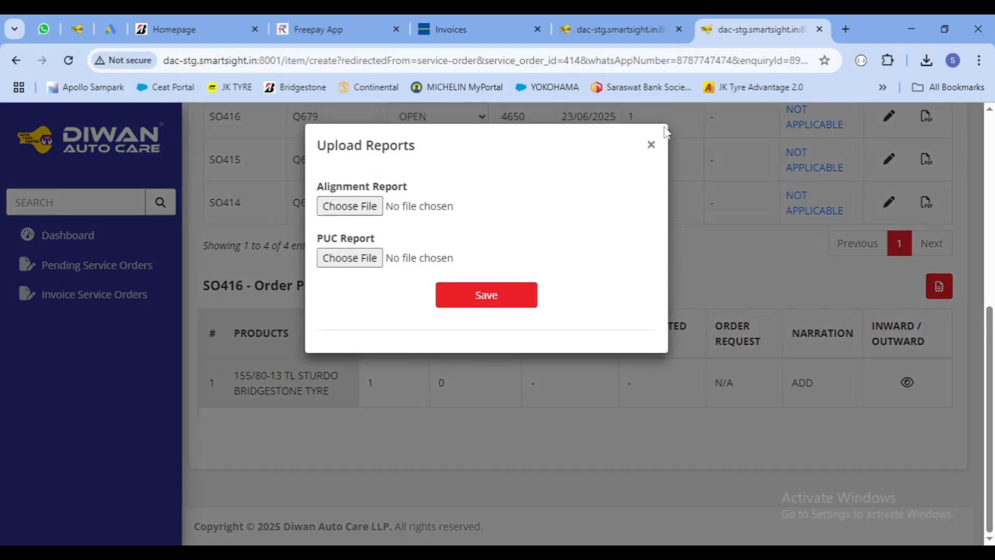
click(653, 144)
scroll(626, 362, up, 4)
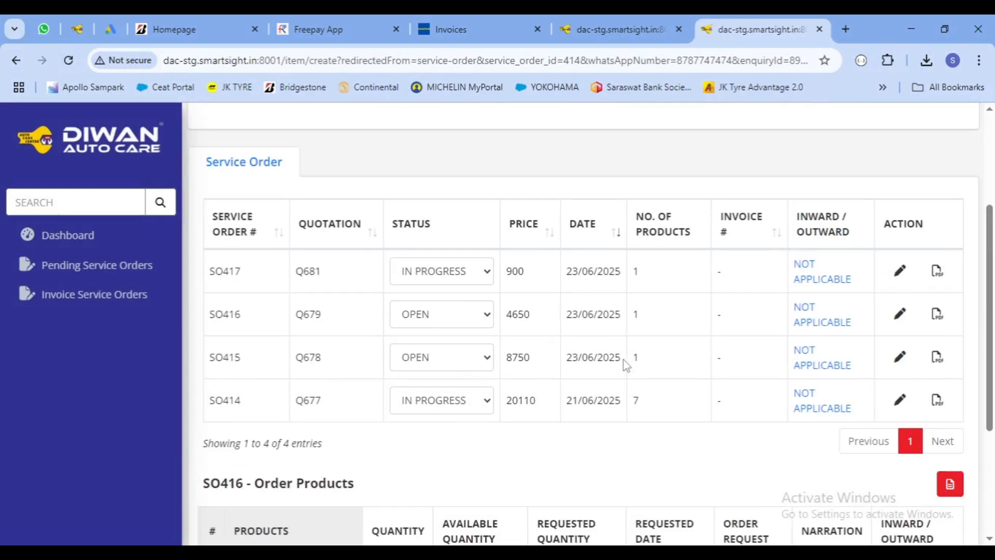
scroll(626, 363, down, 2)
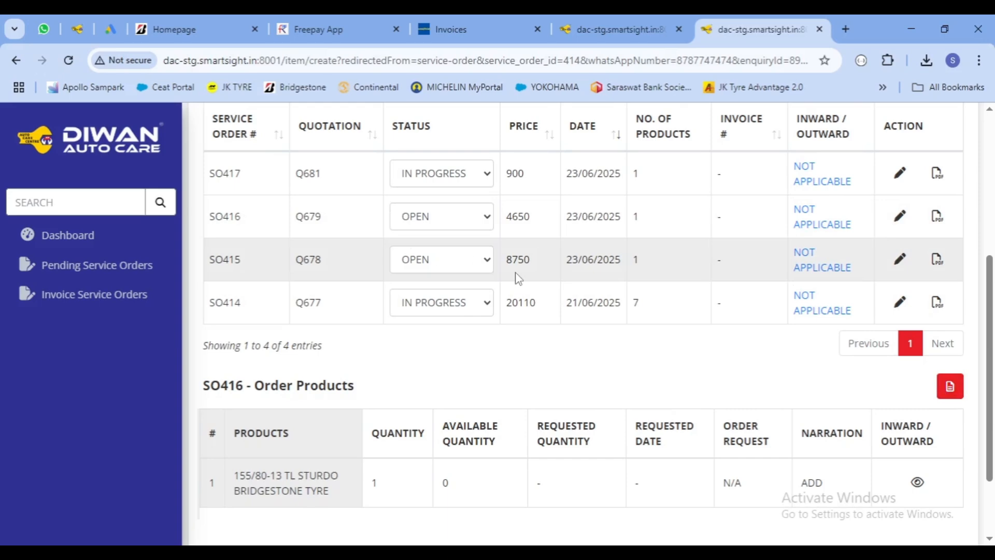
scroll(518, 278, up, 5)
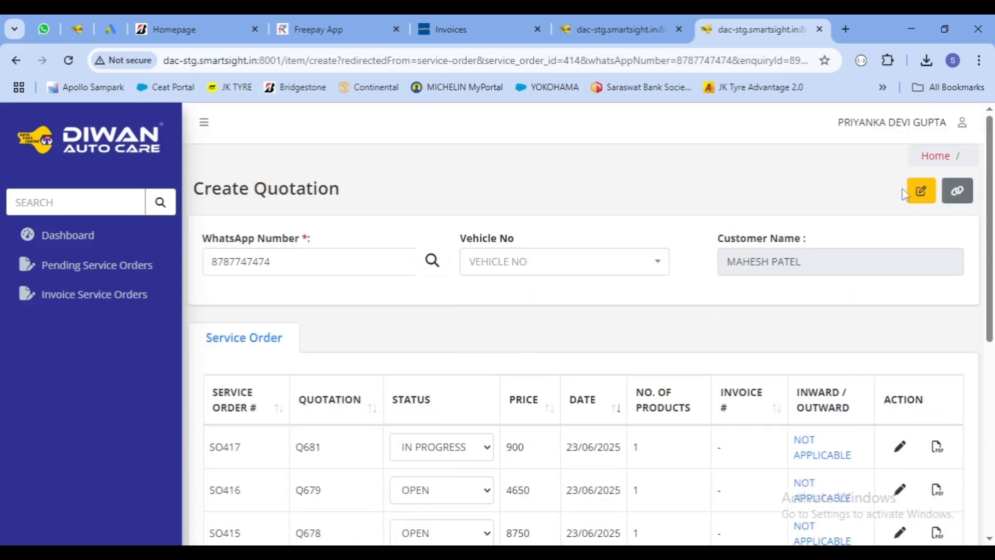
scroll(698, 348, down, 4)
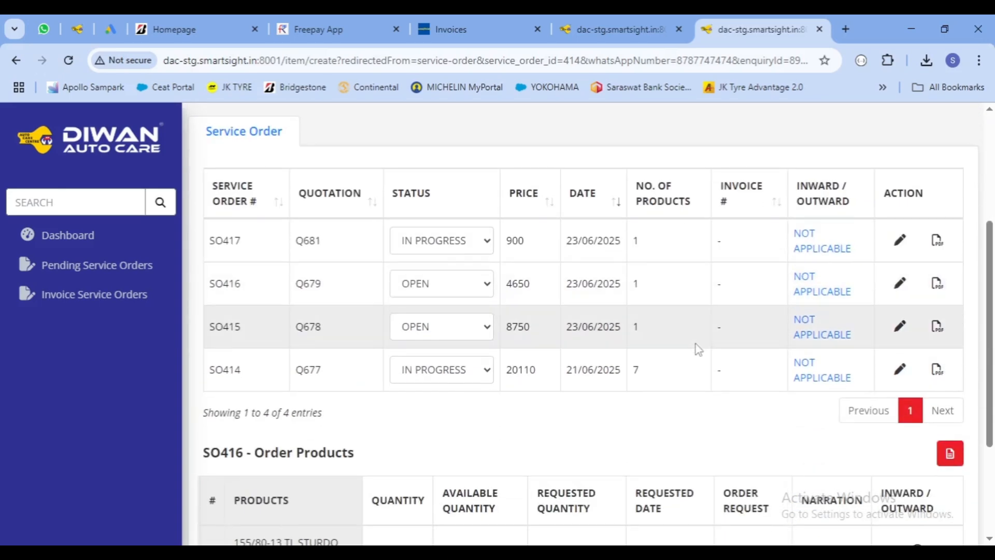